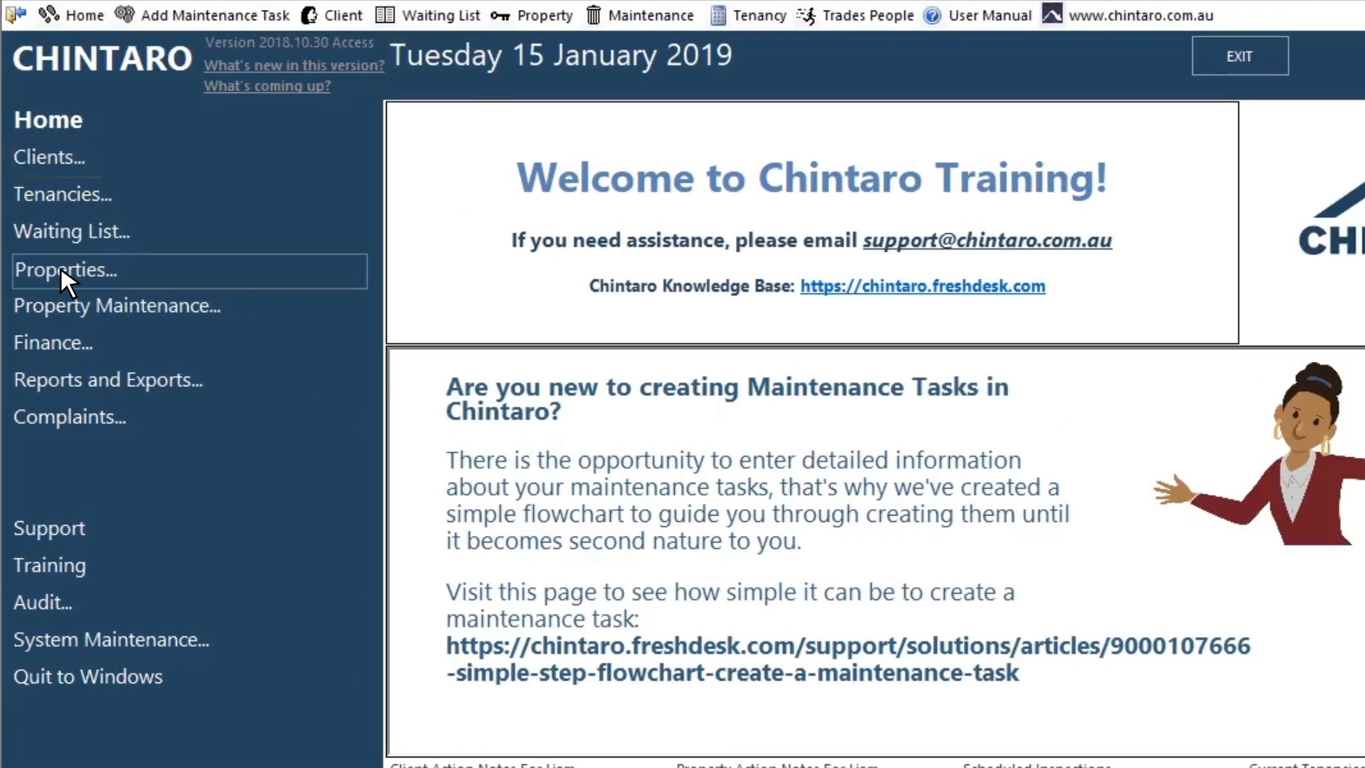
Step: Open Manage Properties from the Properties menu and start a new property record
{"action": "left_click", "coordinate": [66, 271]}
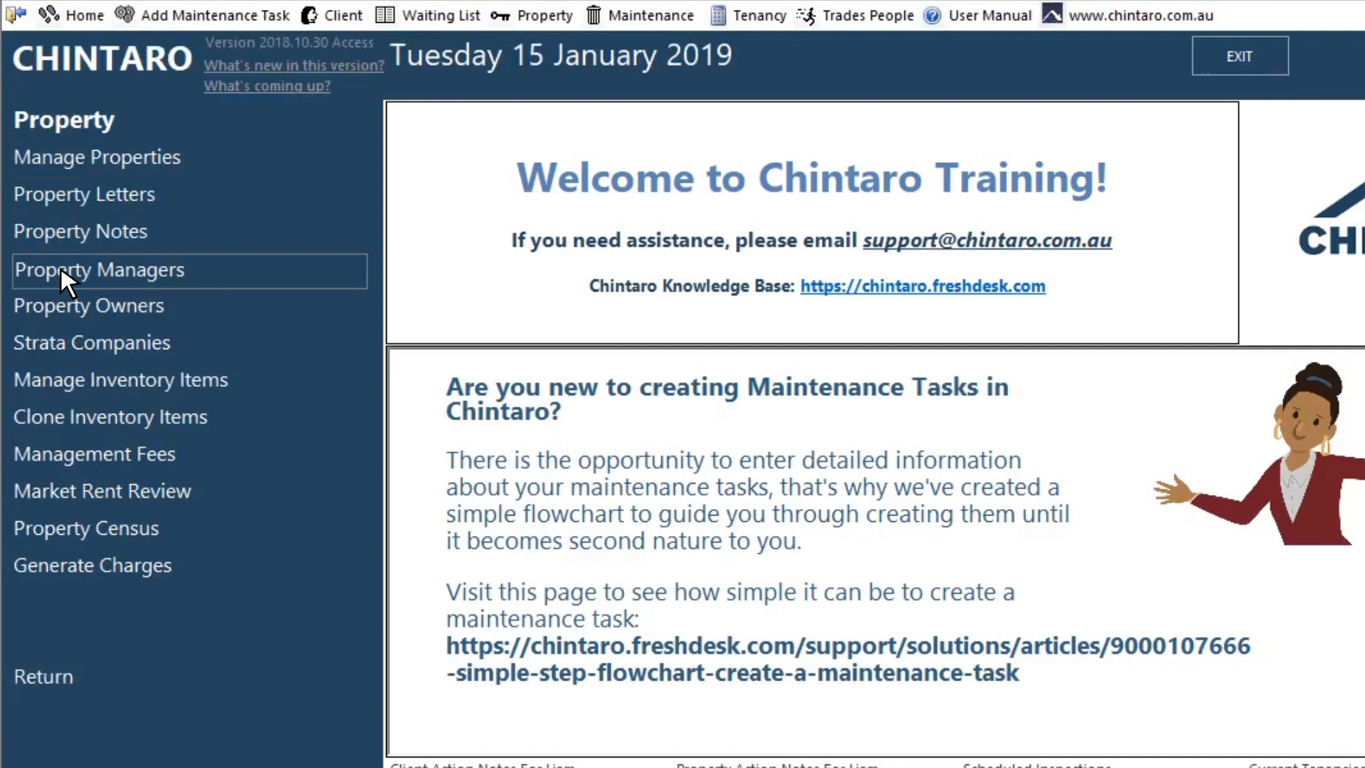
{"action": "left_click", "coordinate": [83, 157]}
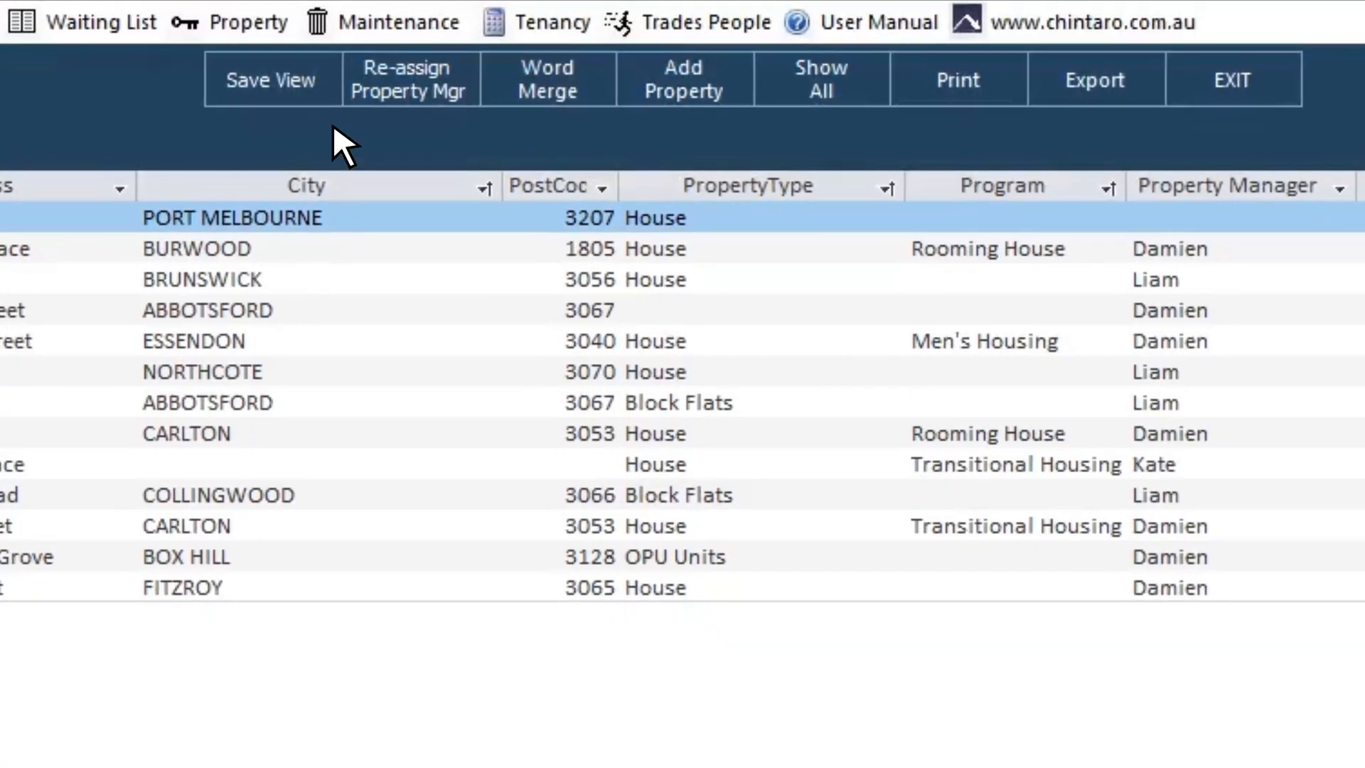
{"action": "left_click", "coordinate": [474, 55]}
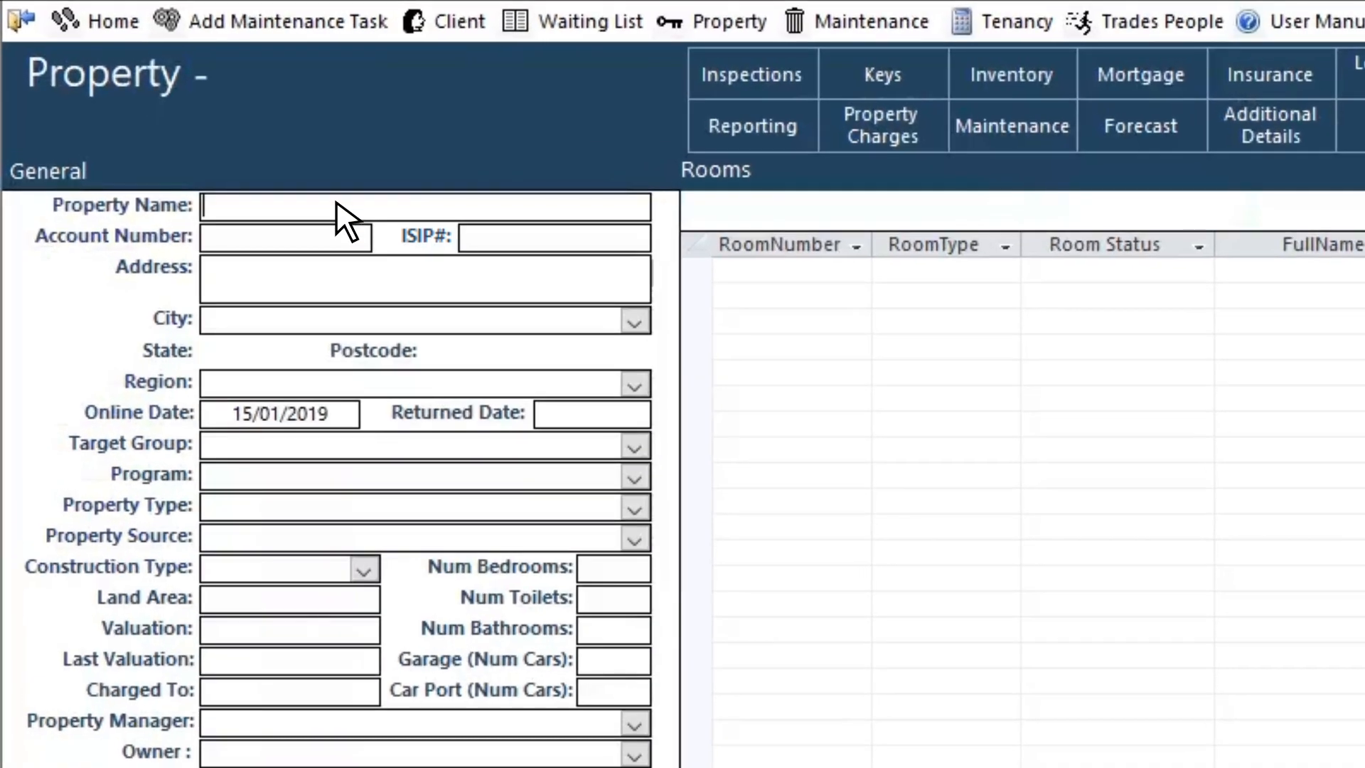
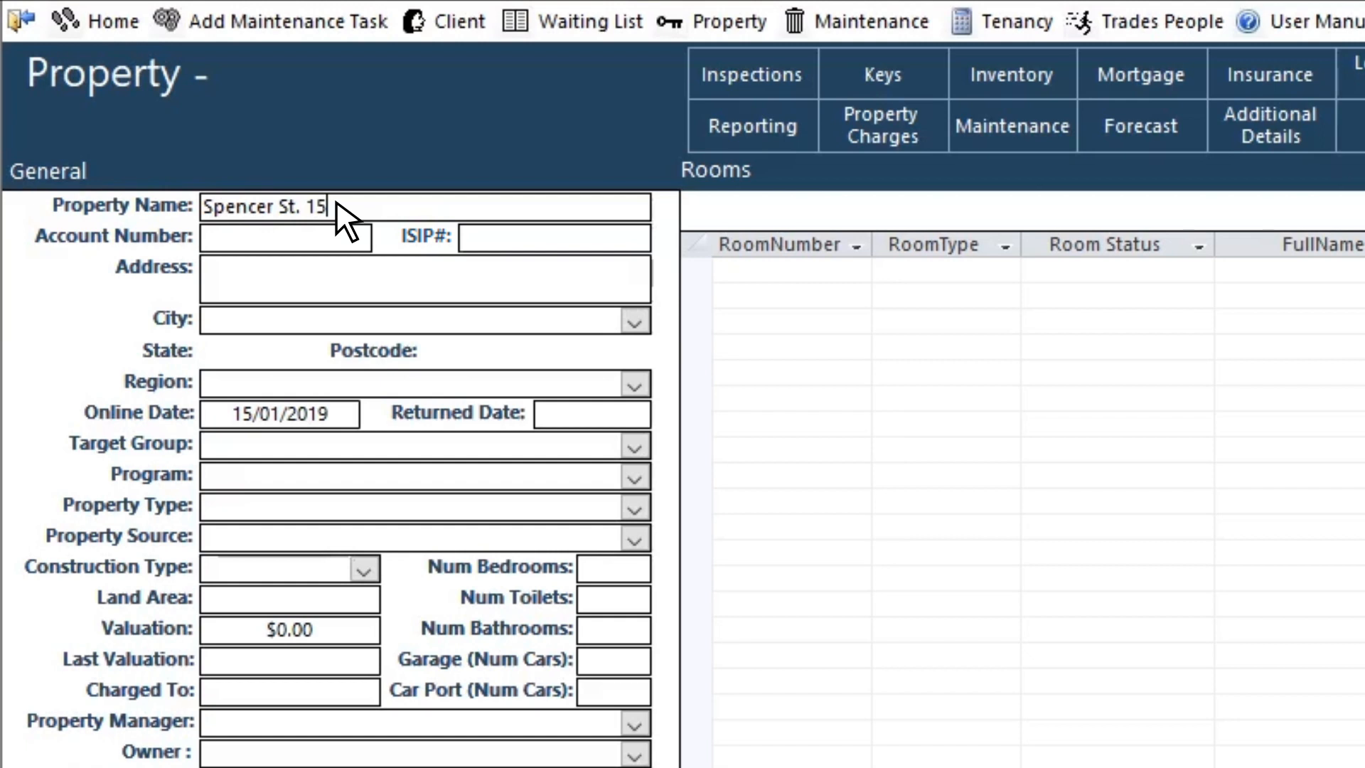
Step: Enter 'Spencer St' as the property name, leaving Account Number and ISIP# empty
{"action": "left_click", "coordinate": [305, 239]}
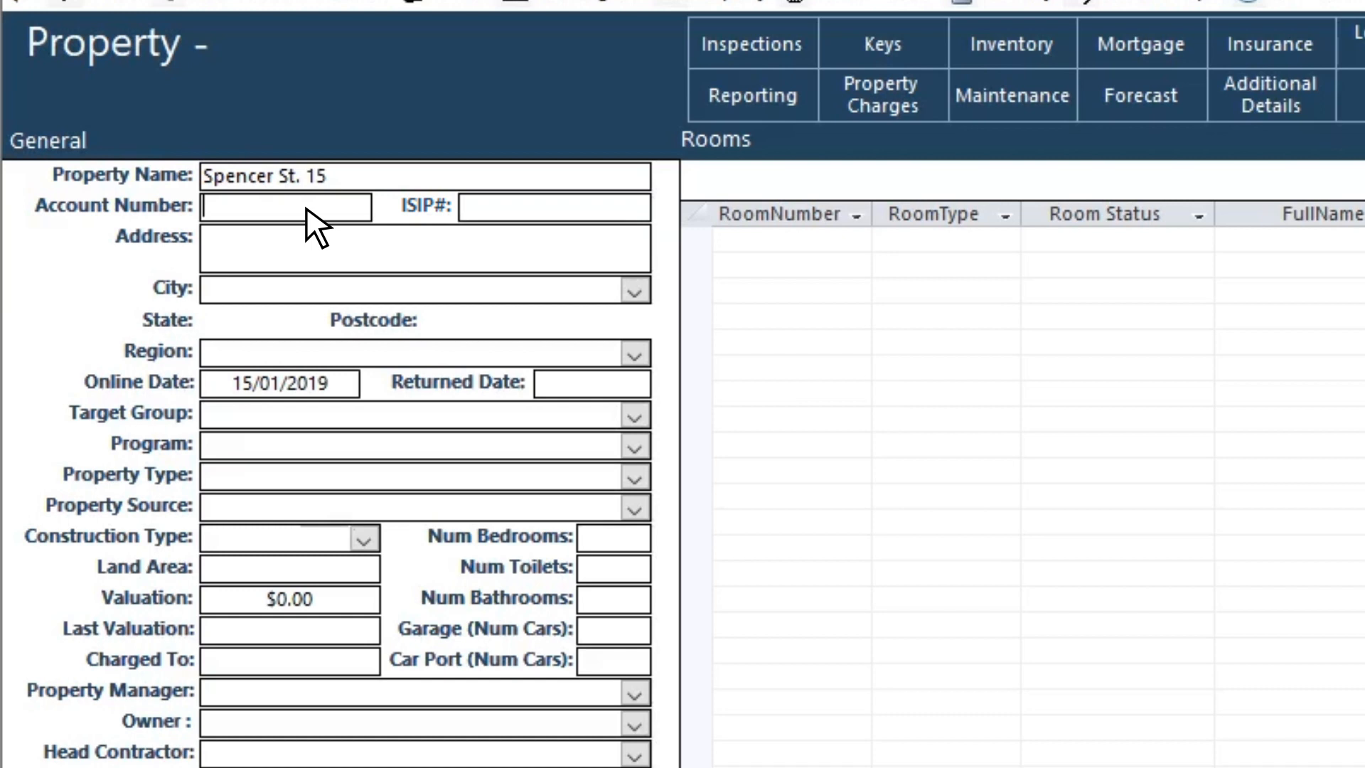
{"action": "left_click", "coordinate": [497, 207]}
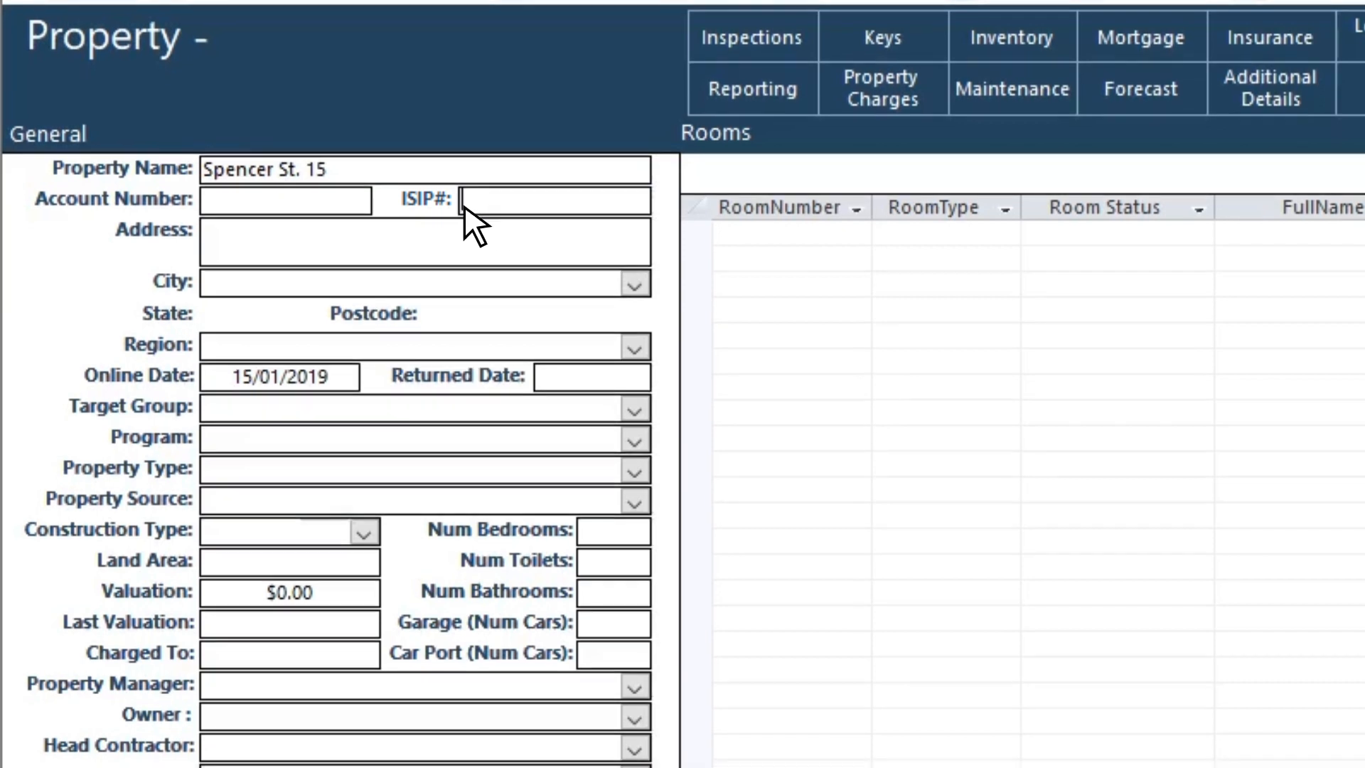
{"action": "left_click", "coordinate": [348, 256]}
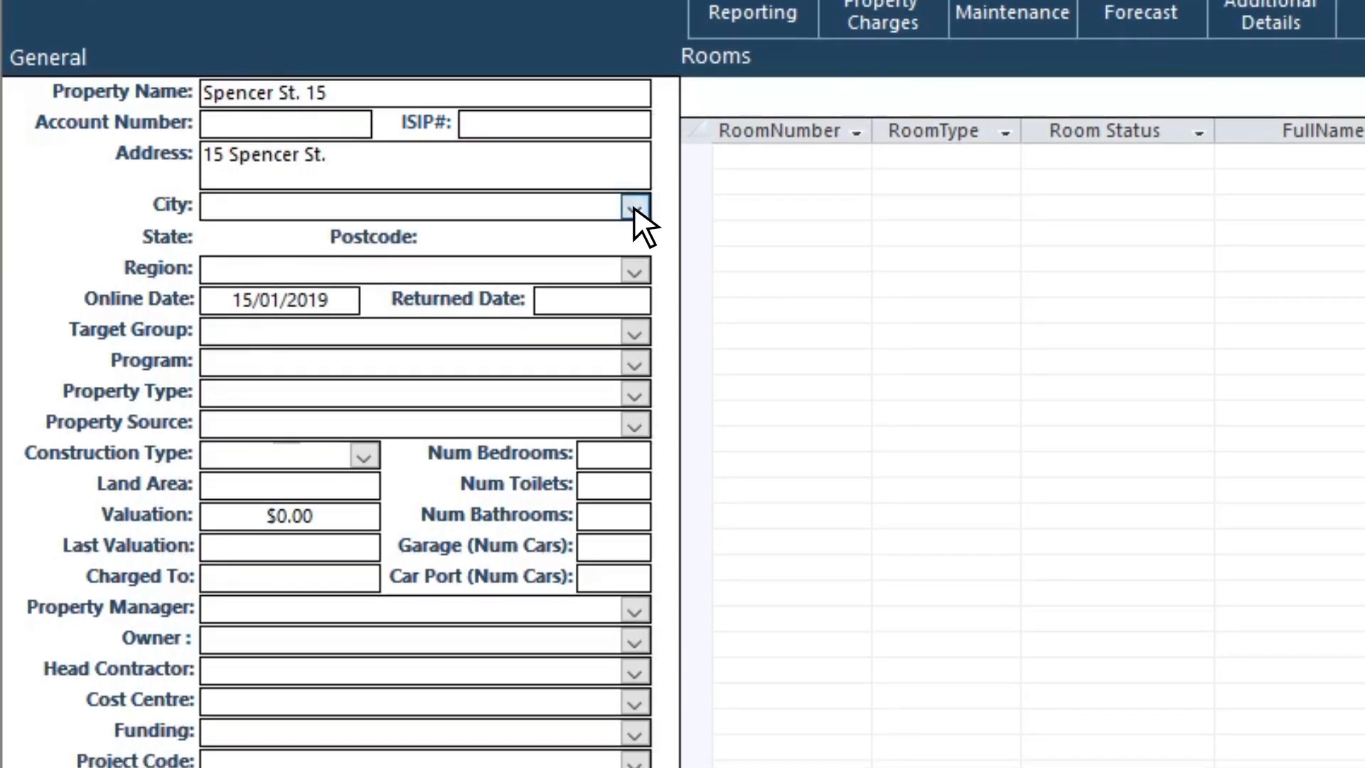
{"action": "left_click", "coordinate": [633, 259]}
{"action": "type", "text": "melb"}
{"action": "key", "text": "Down"}
{"action": "key", "text": "Down"}
{"action": "key", "text": "Tab"}
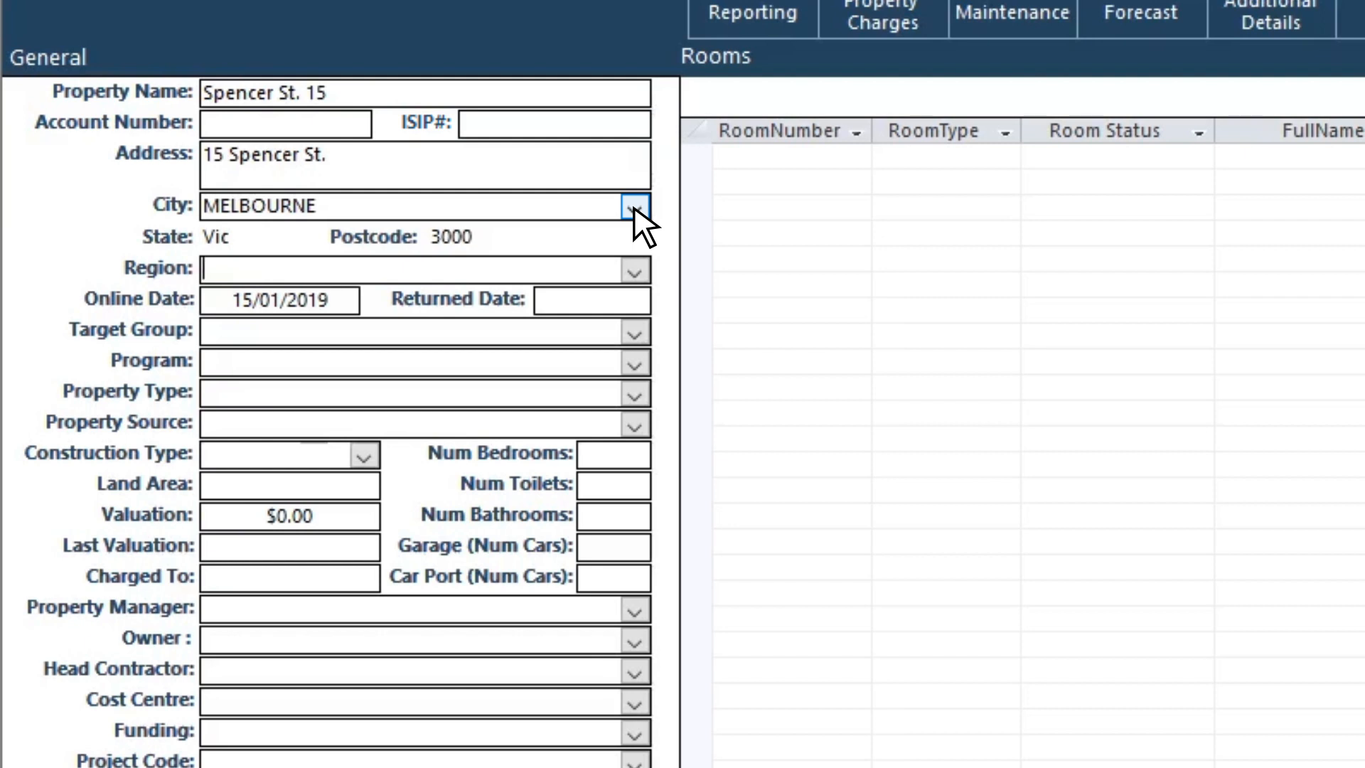
{"action": "left_click", "coordinate": [633, 208]}
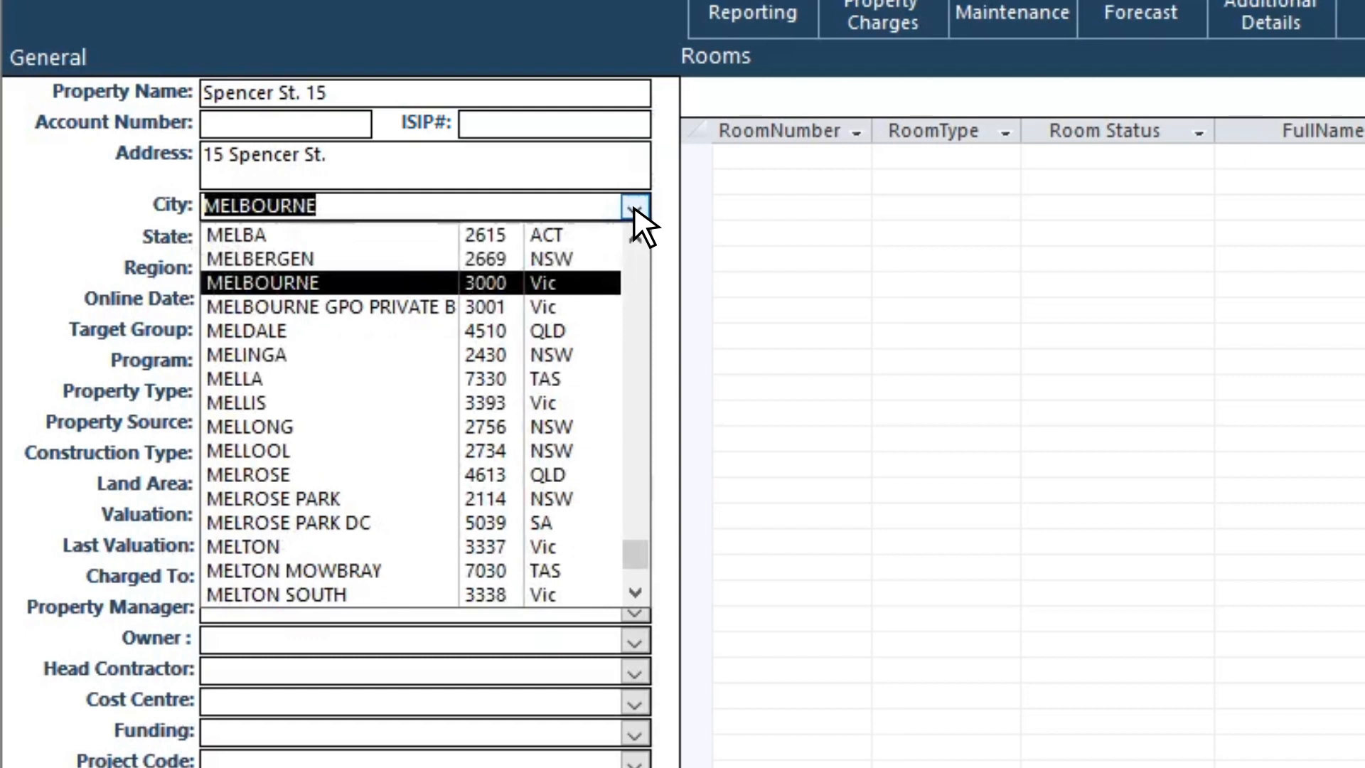
{"action": "key", "text": "Return"}
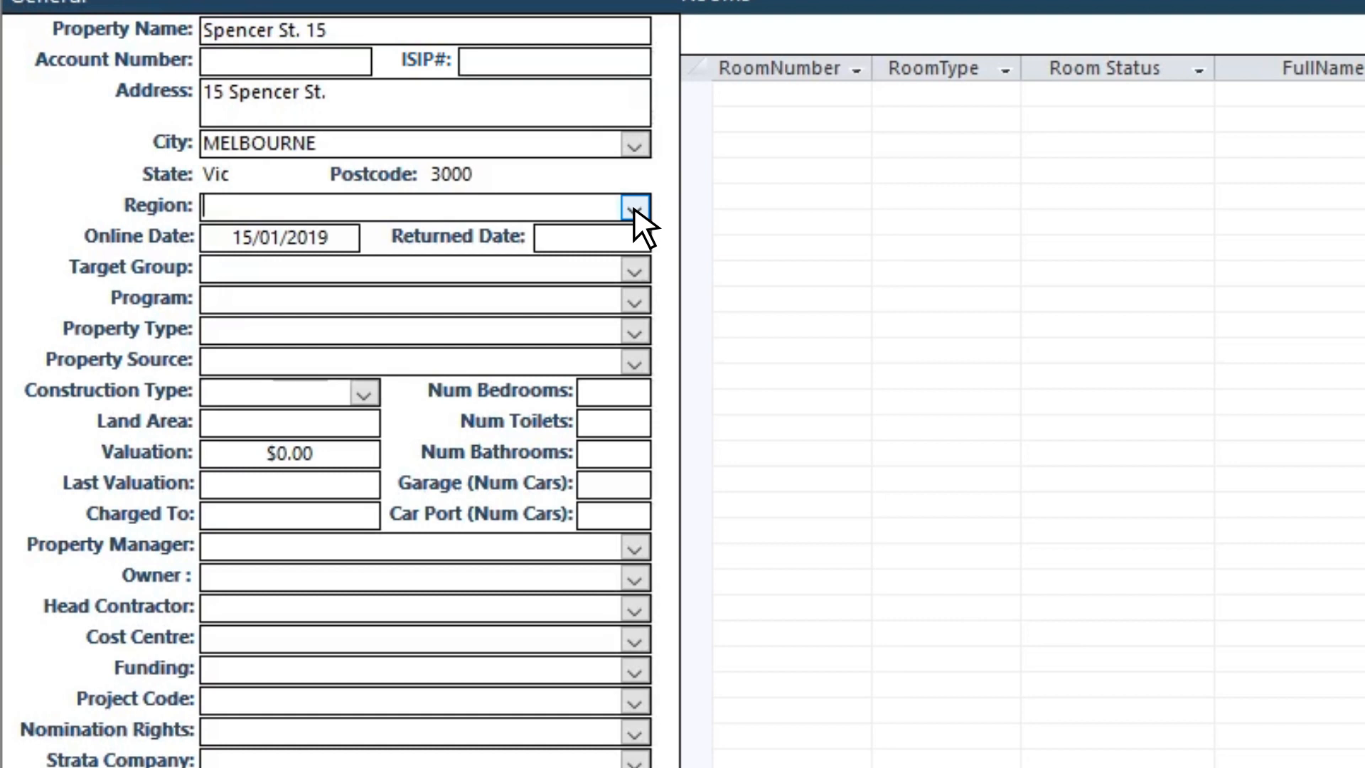
Step: Leave Region empty, keeping online date 15/01/2019 and the returned date unchanged
{"action": "left_click", "coordinate": [633, 207]}
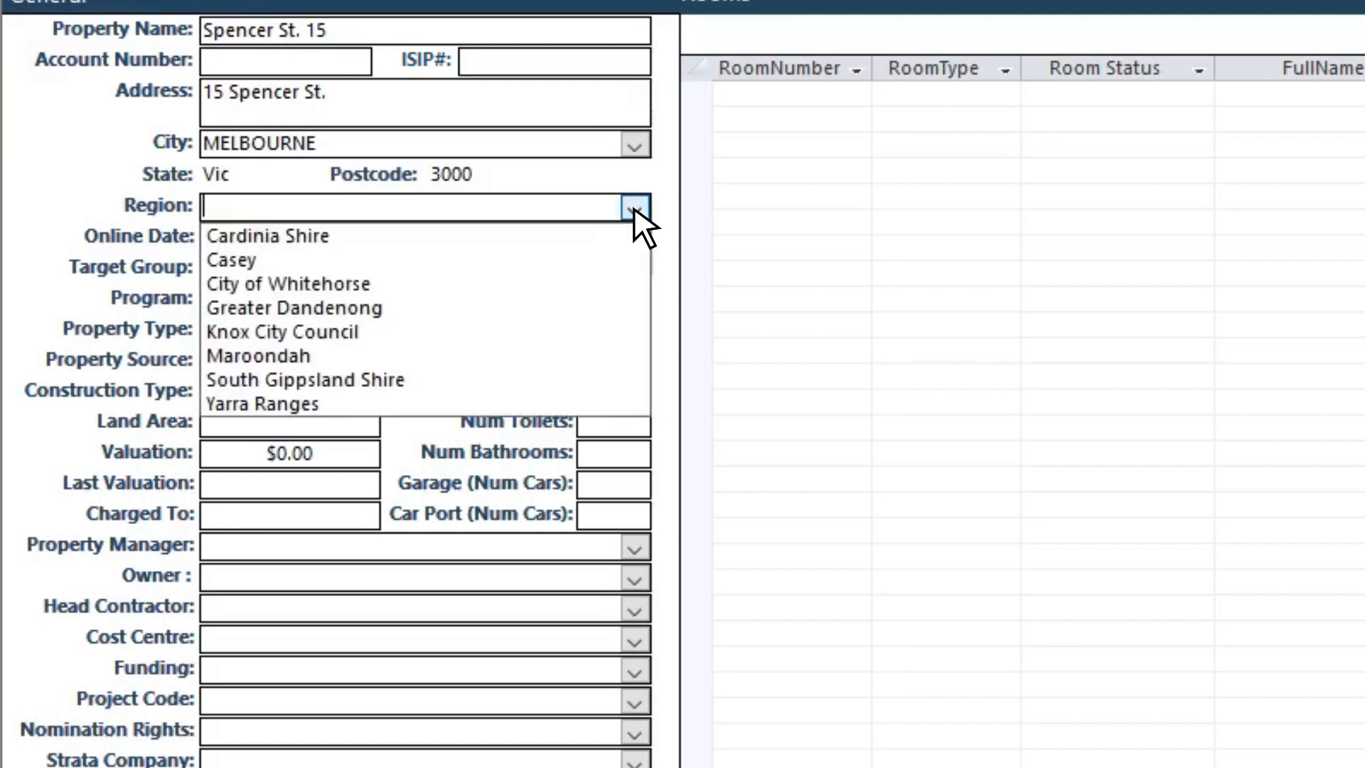
{"action": "left_click", "coordinate": [633, 206]}
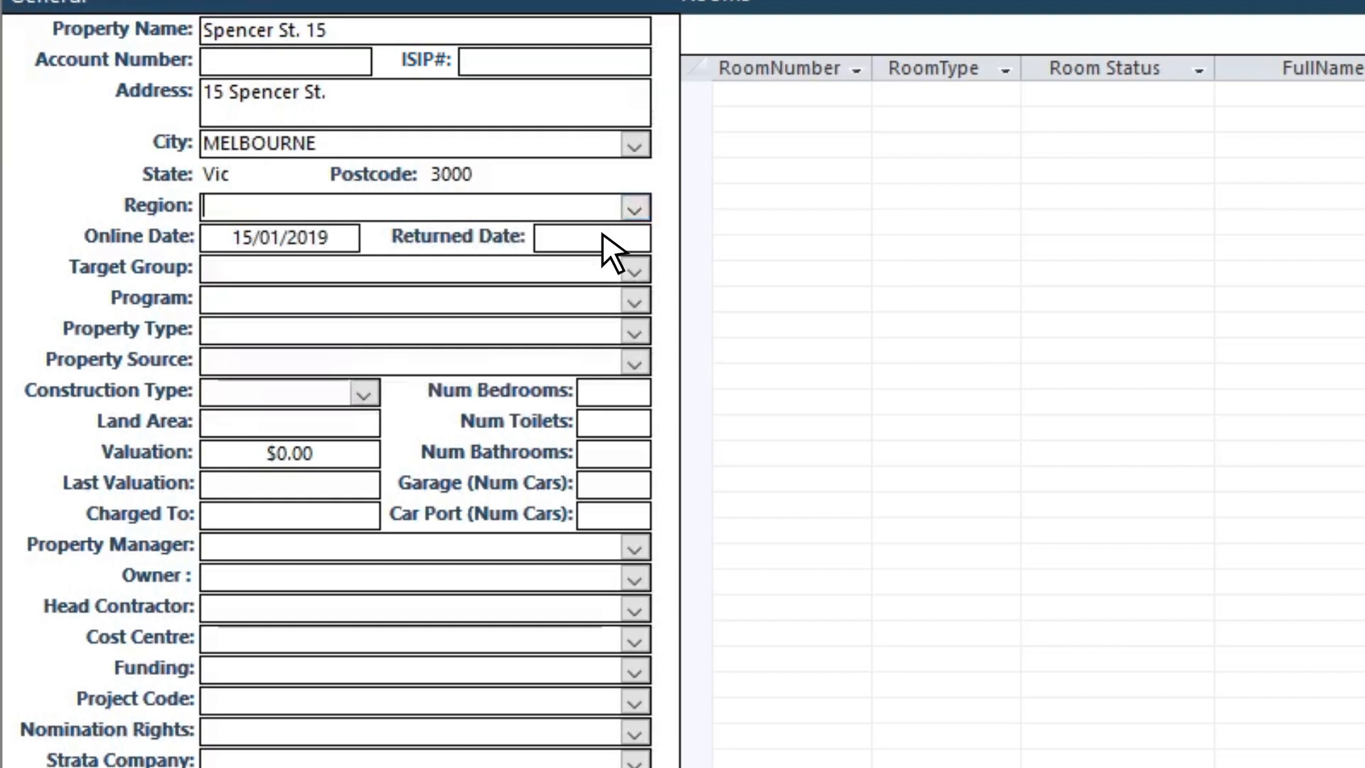
{"action": "scroll", "coordinate": [603, 235], "scroll_direction": "down", "scroll_amount": 1}
{"action": "left_click", "coordinate": [332, 208]}
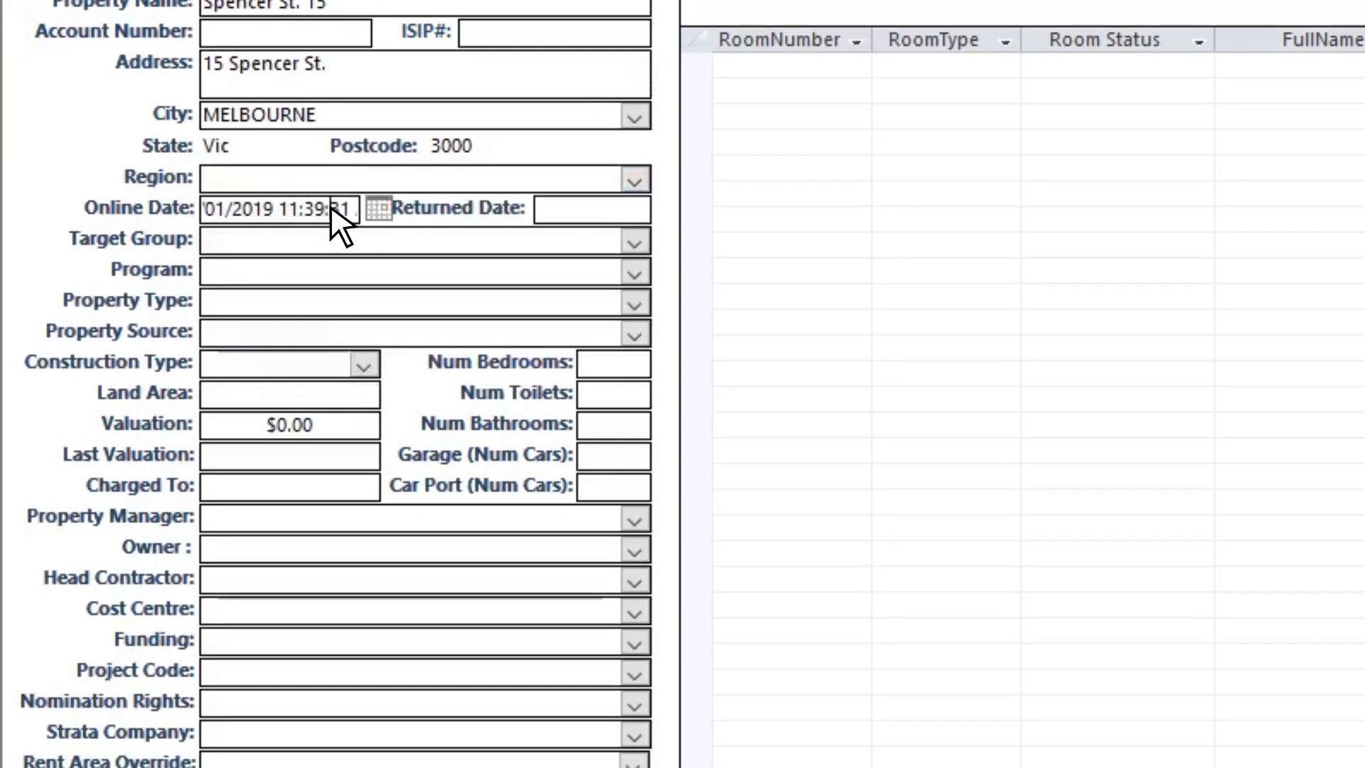
{"action": "left_click", "coordinate": [376, 209]}
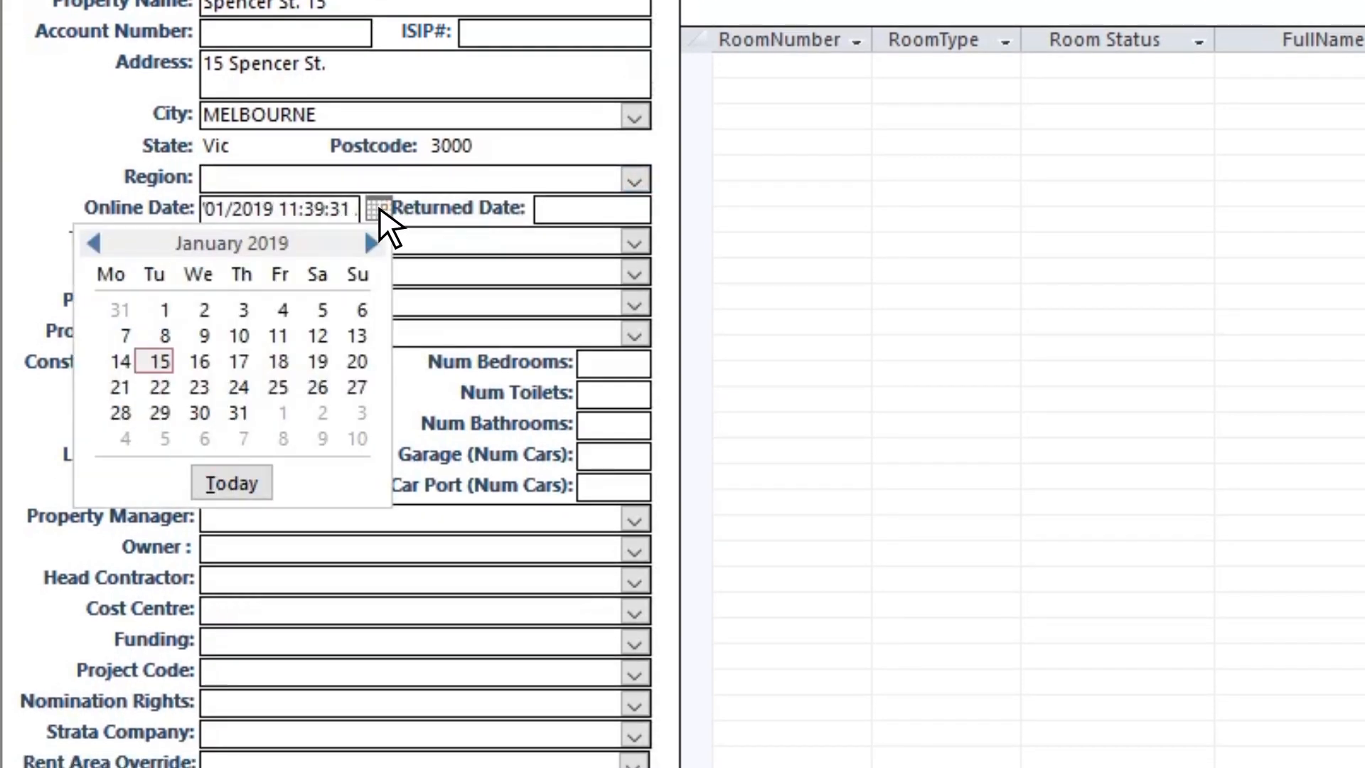
{"action": "left_click", "coordinate": [379, 208]}
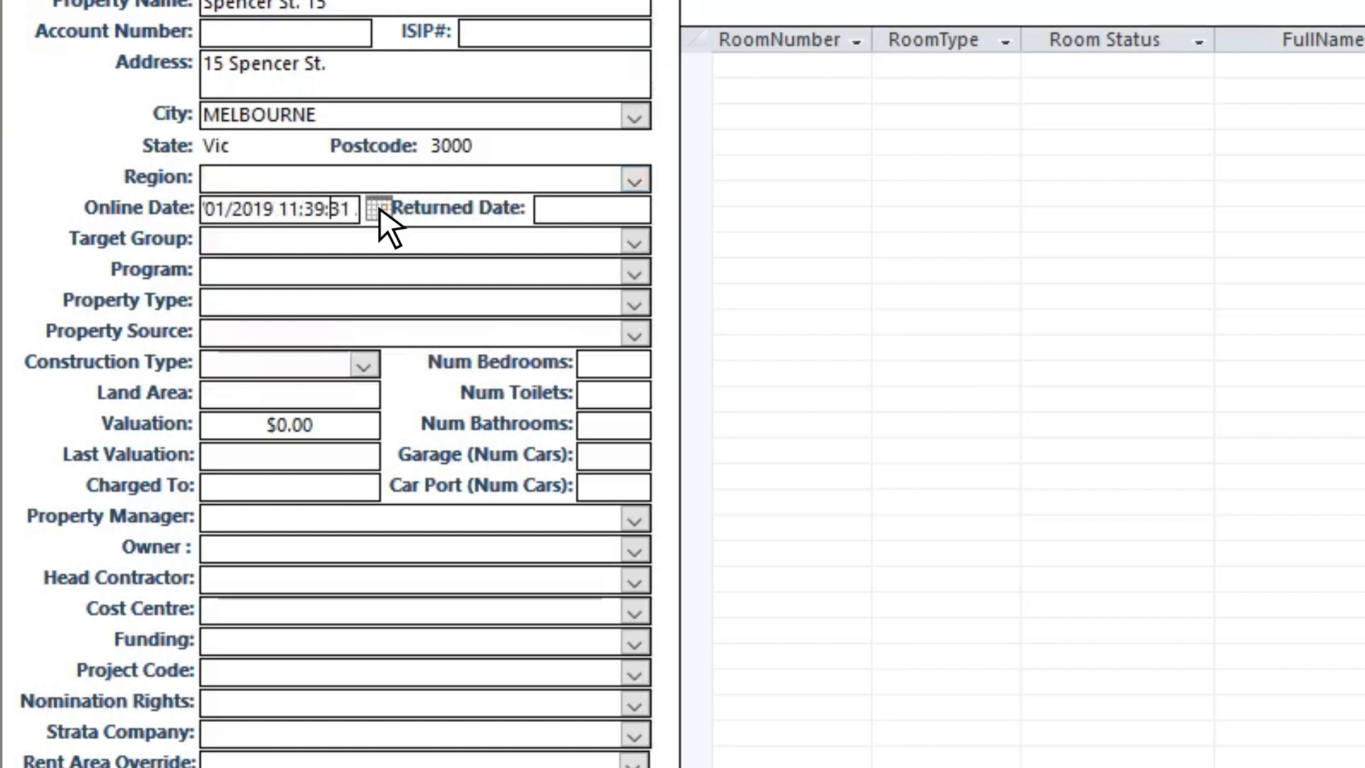
{"action": "left_click", "coordinate": [569, 211]}
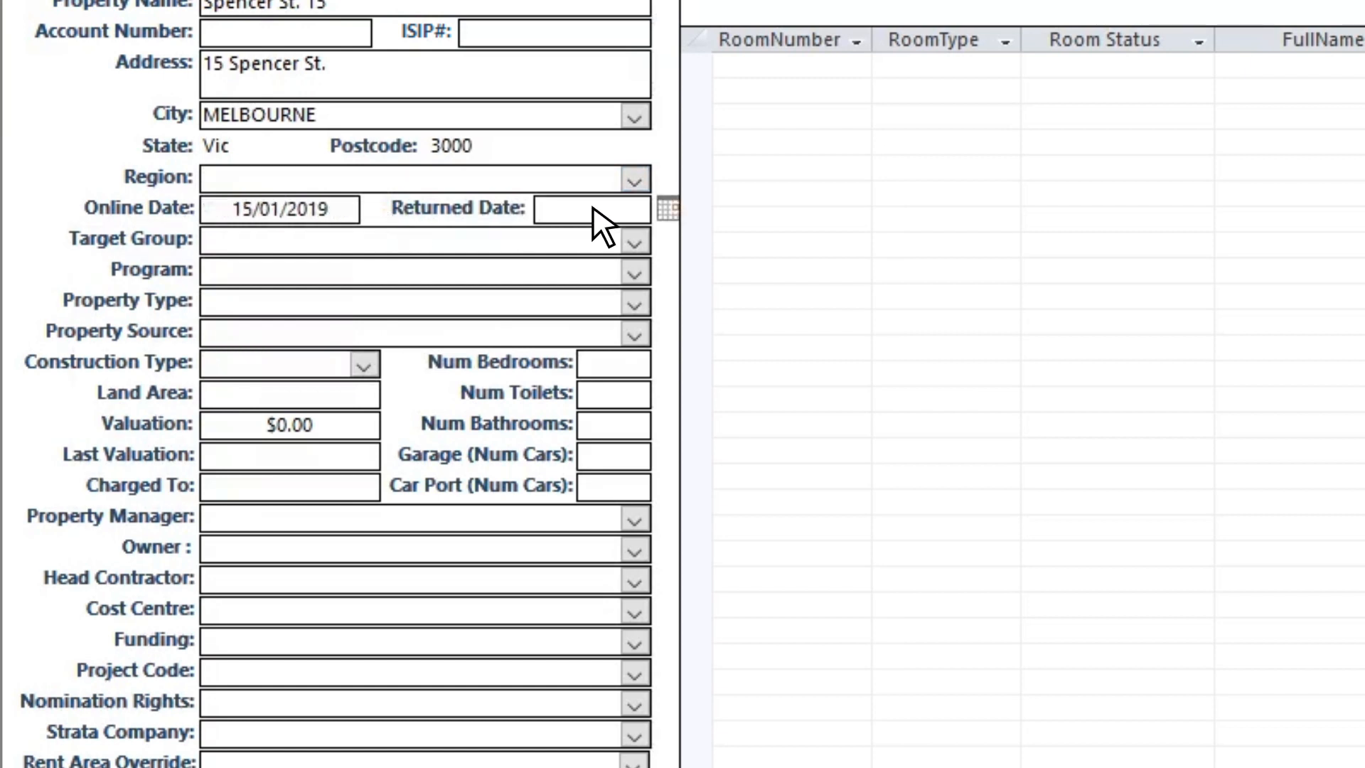
{"action": "left_click", "coordinate": [668, 207]}
{"action": "left_click", "coordinate": [593, 209]}
Step: Leave the target group empty and set the program to Transitional Housing
{"action": "scroll", "coordinate": [629, 228], "scroll_direction": "down", "scroll_amount": 1}
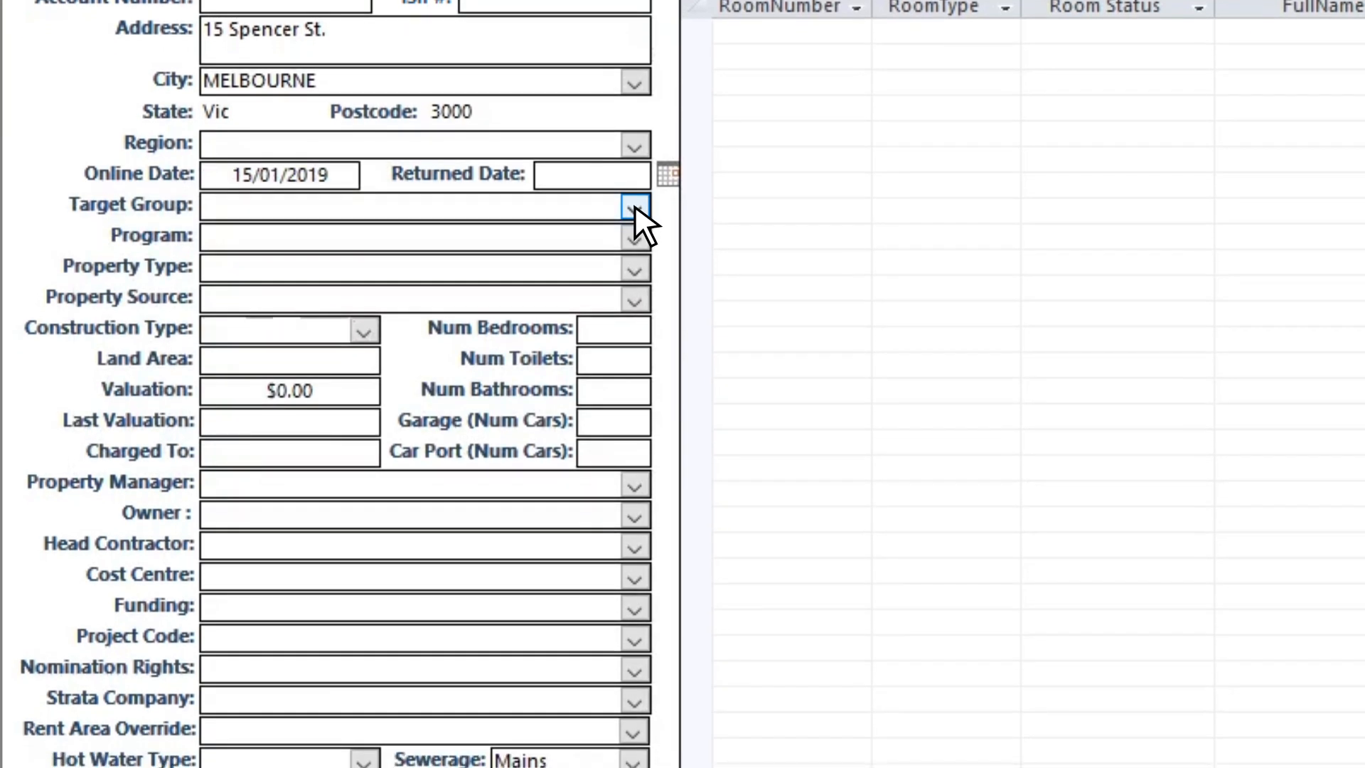
{"action": "left_click", "coordinate": [635, 208]}
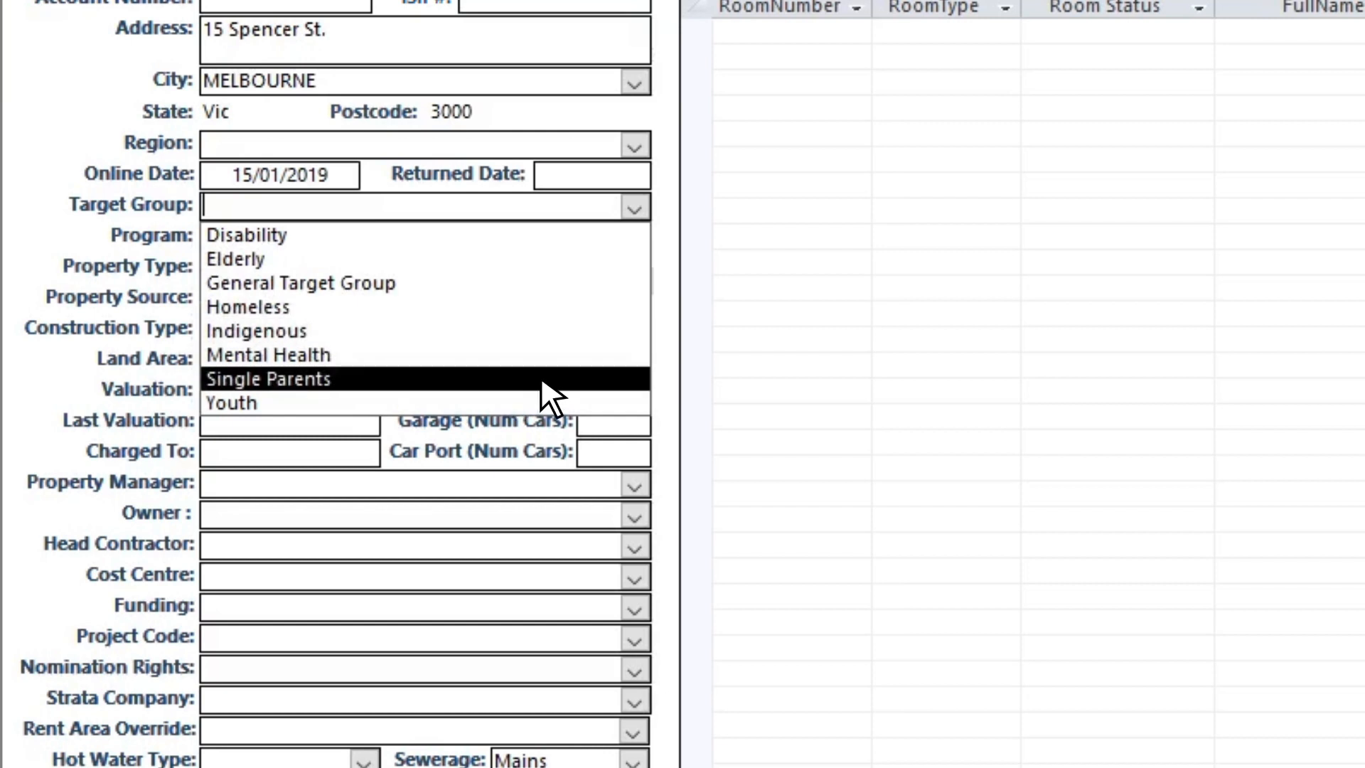
{"action": "left_click", "coordinate": [672, 370]}
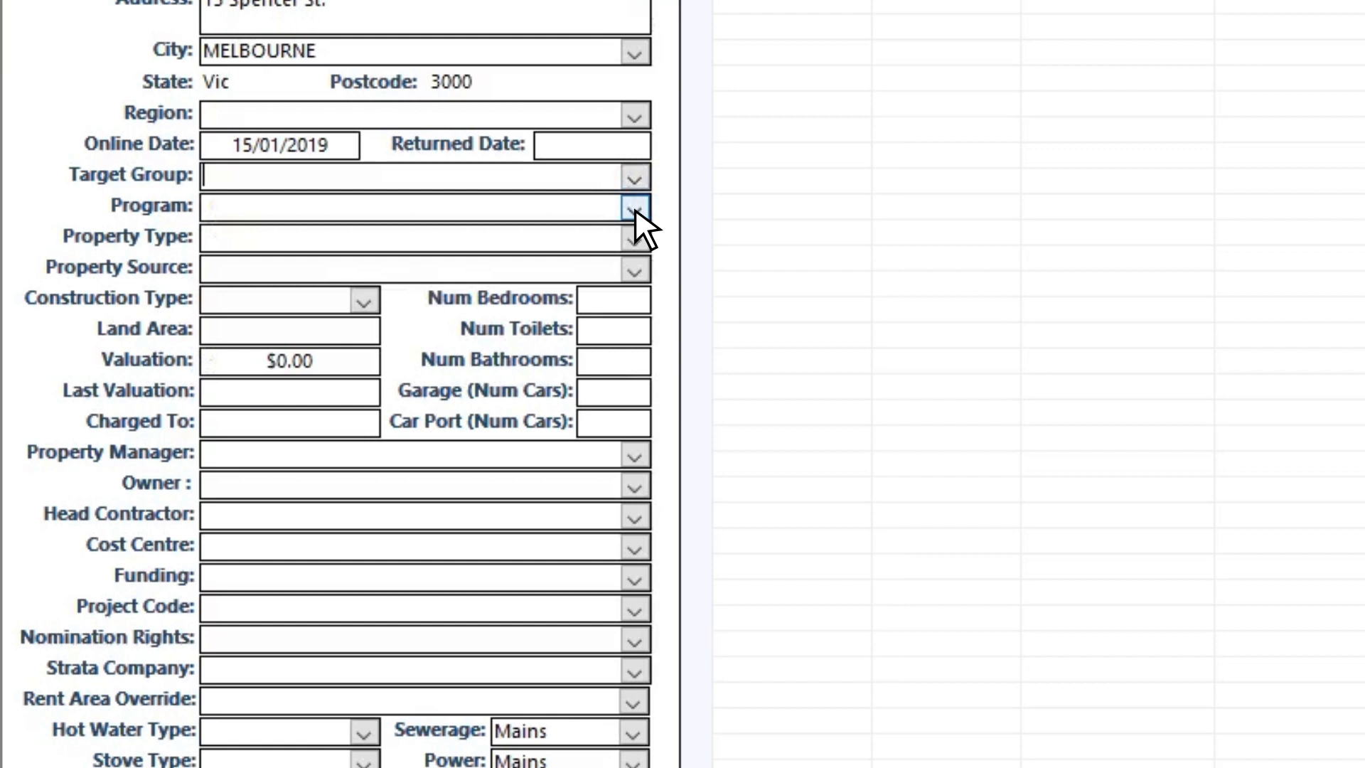
{"action": "left_click", "coordinate": [634, 207]}
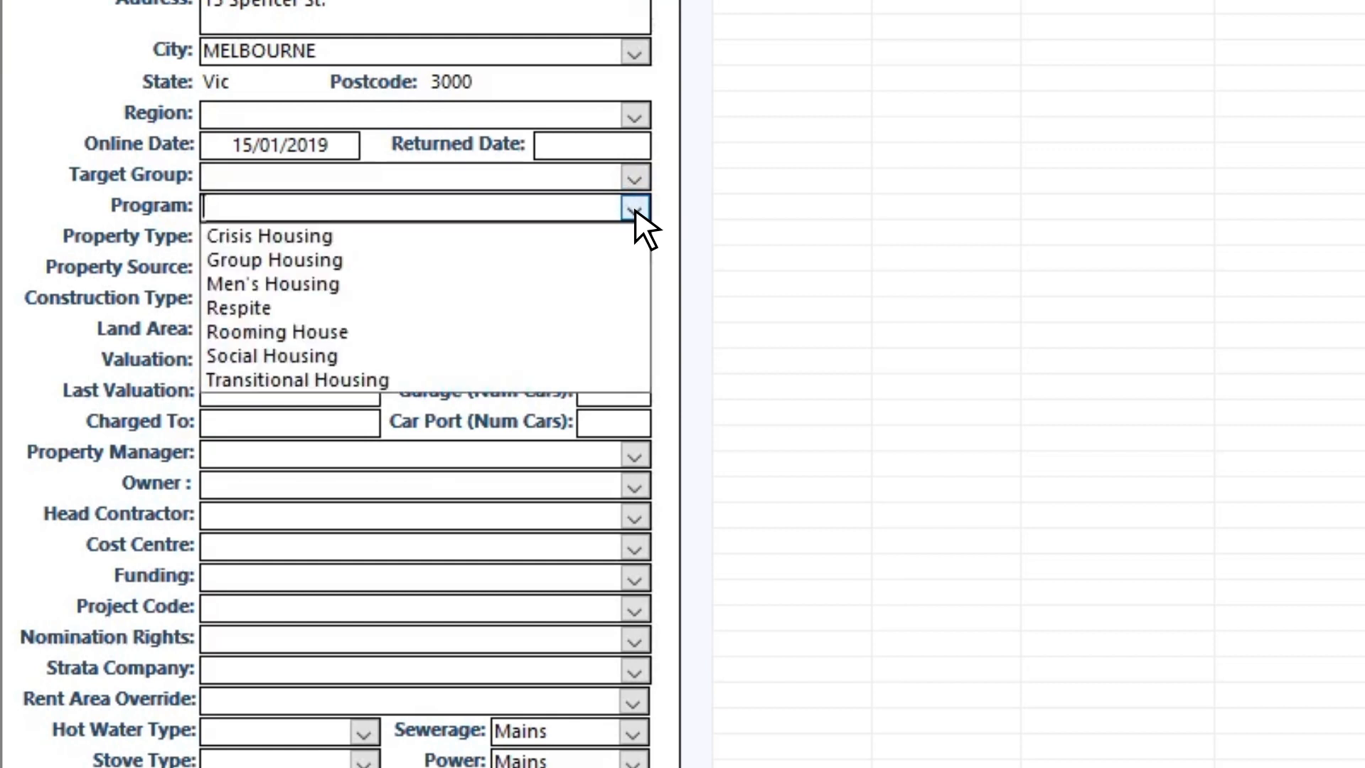
{"action": "left_click", "coordinate": [568, 382]}
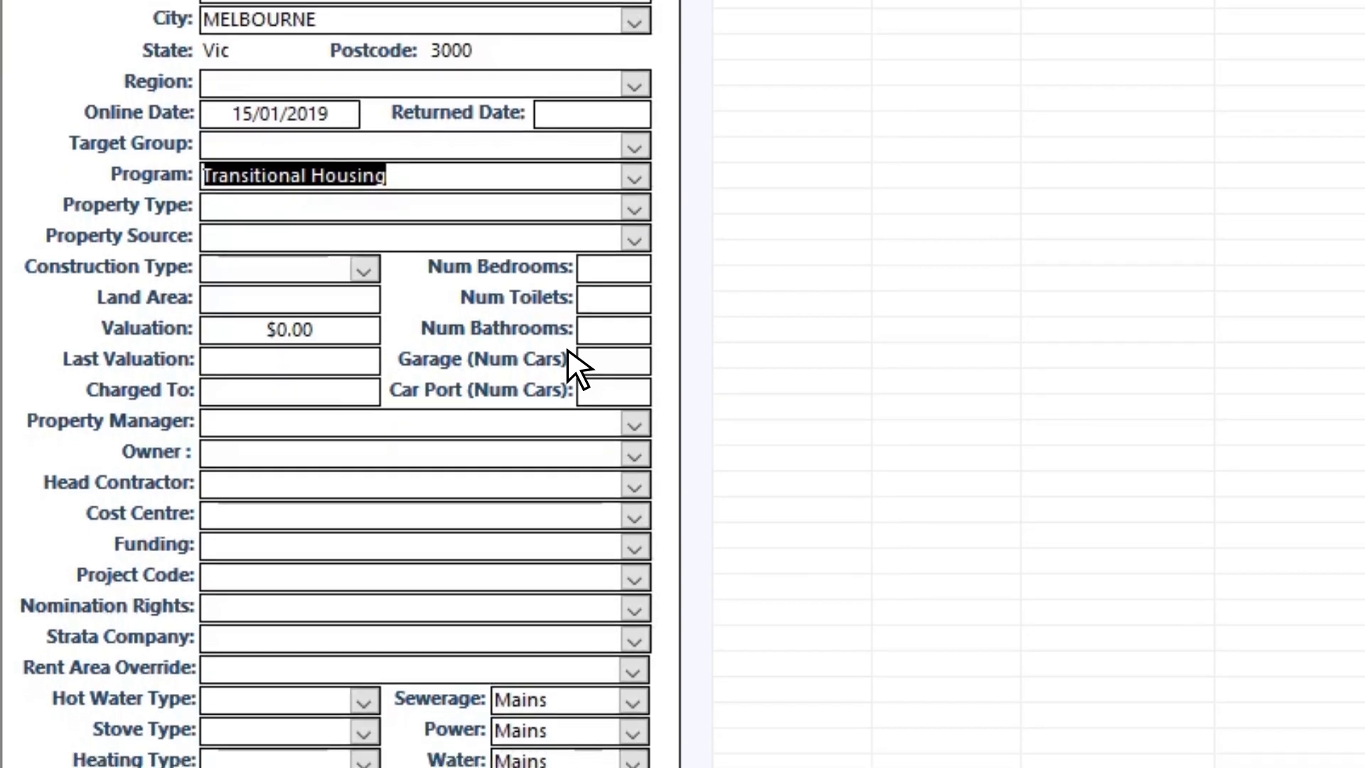
Step: Set the property type to House, leaving property source and construction type blank
{"action": "left_click", "coordinate": [634, 207]}
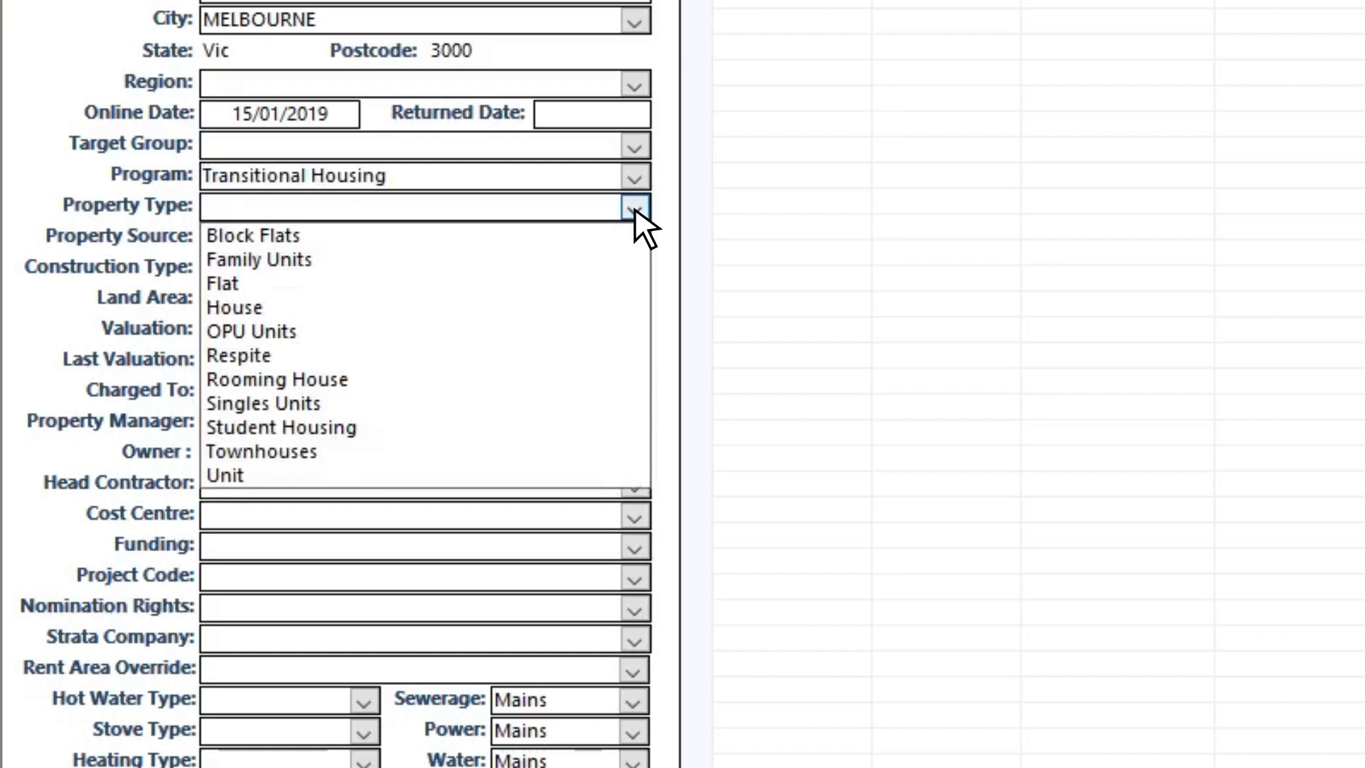
{"action": "left_click", "coordinate": [587, 308]}
{"action": "left_click", "coordinate": [634, 236]}
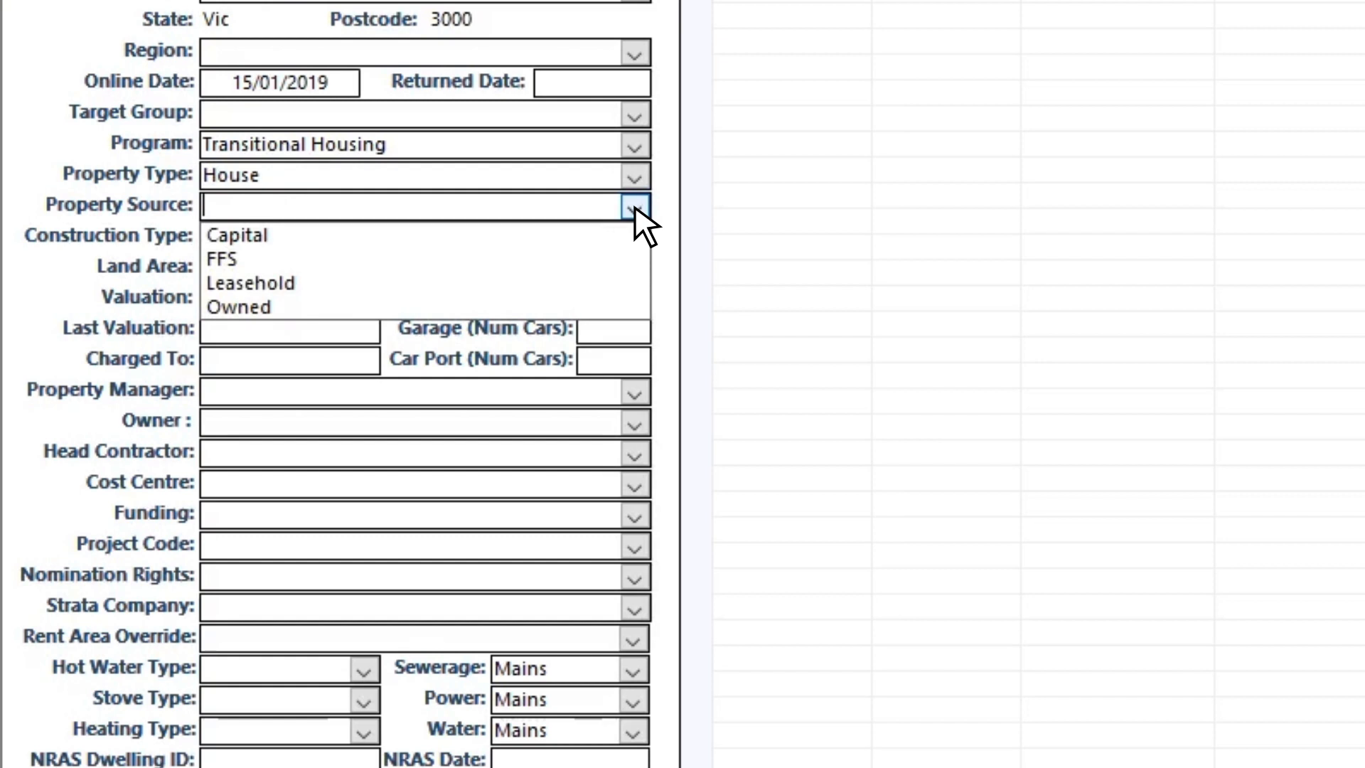
{"action": "left_click", "coordinate": [634, 204]}
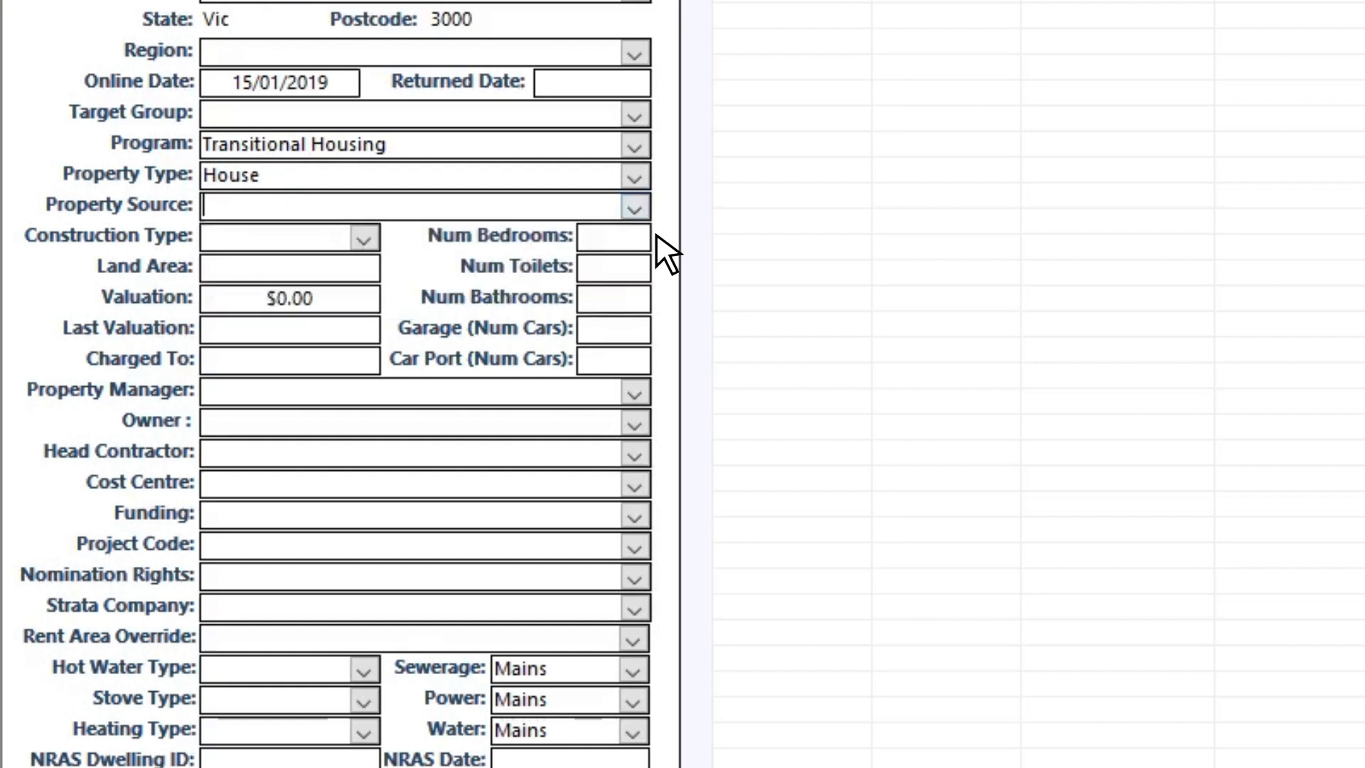
{"action": "scroll", "coordinate": [472, 234], "scroll_direction": "down", "scroll_amount": 1}
{"action": "left_click", "coordinate": [364, 207]}
{"action": "left_click", "coordinate": [364, 207]}
Step: Leave the Land Area and Last Valuation fields empty
{"action": "scroll", "coordinate": [344, 217], "scroll_direction": "down", "scroll_amount": 1}
{"action": "left_click", "coordinate": [341, 212]}
{"action": "scroll", "coordinate": [341, 227], "scroll_direction": "down", "scroll_amount": 1}
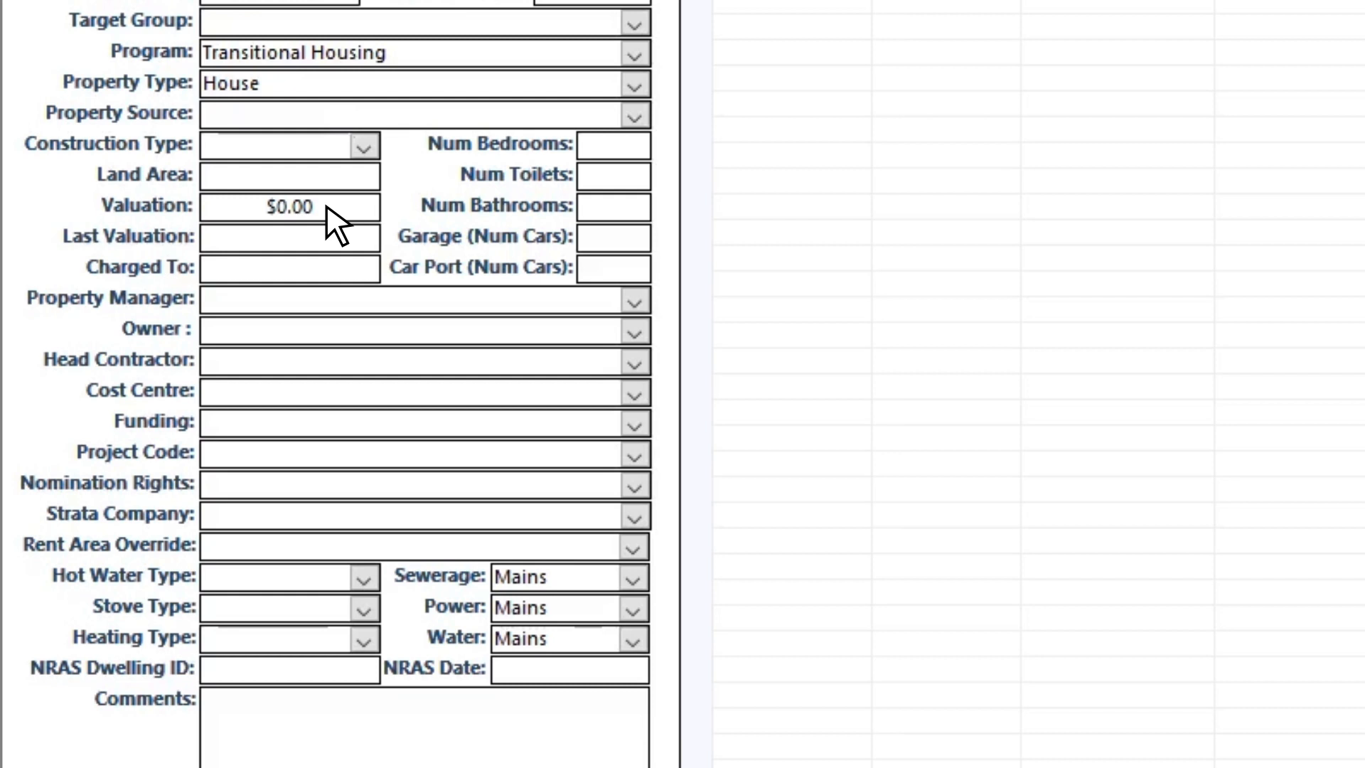
{"action": "scroll", "coordinate": [334, 224], "scroll_direction": "down", "scroll_amount": 1}
{"action": "left_click", "coordinate": [325, 219]}
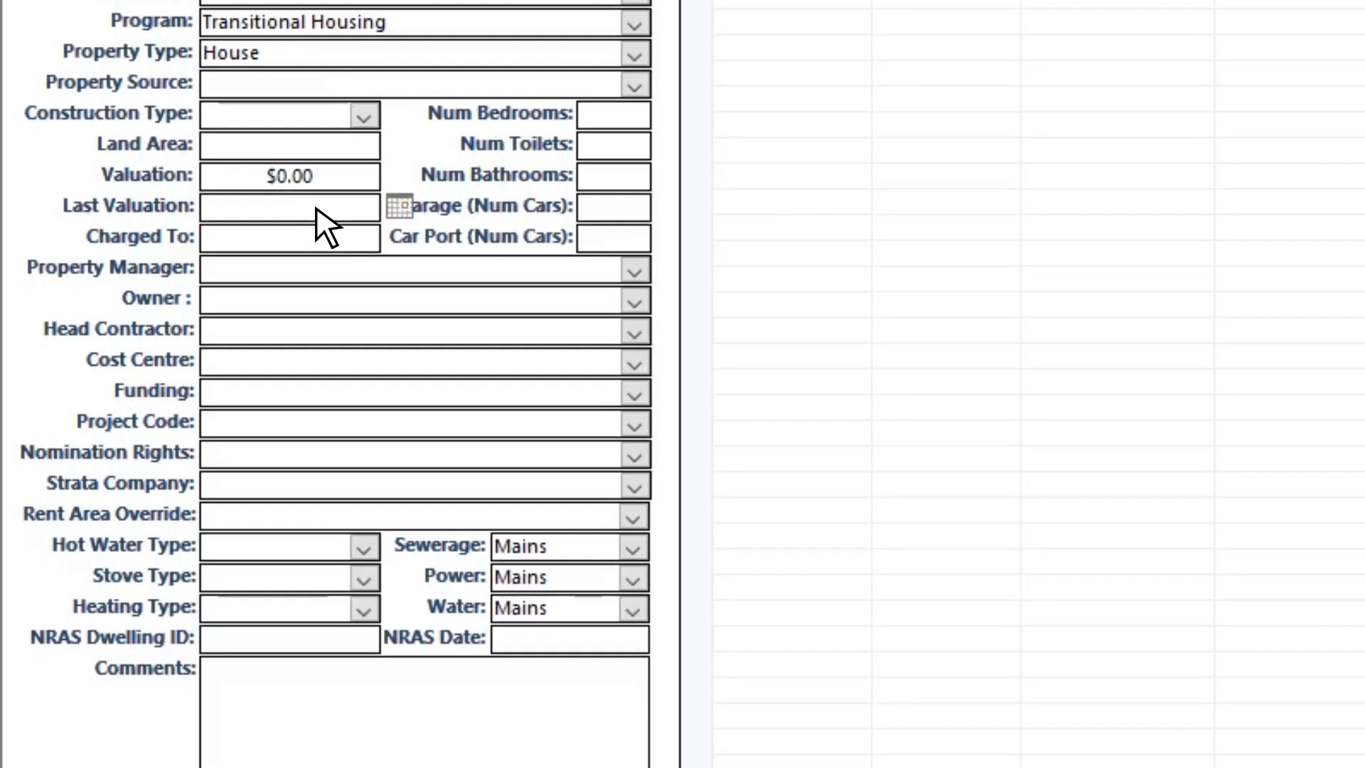
Step: Skip Charged To, bedroom, bathroom, garage and car port counts, then assign a property manager
{"action": "scroll", "coordinate": [313, 209], "scroll_direction": "down", "scroll_amount": 1}
{"action": "left_click", "coordinate": [307, 208]}
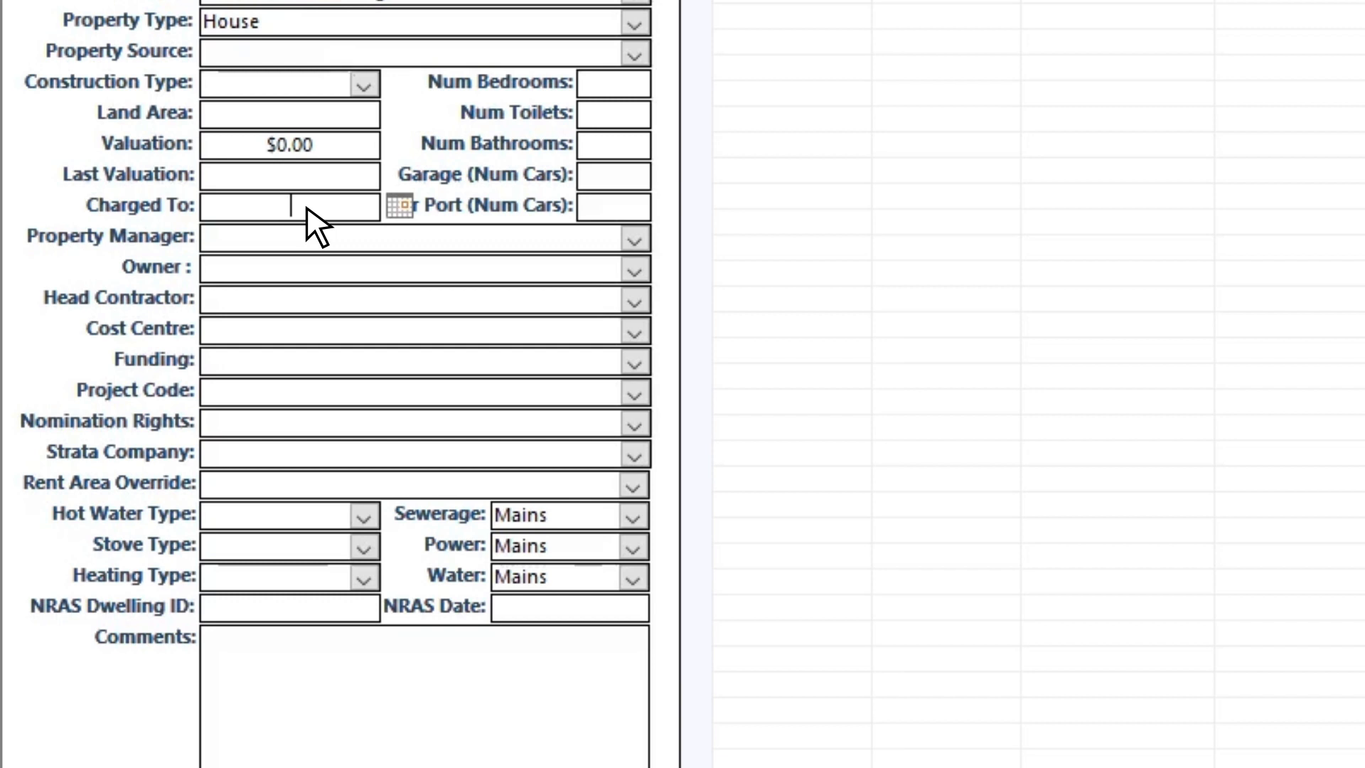
{"action": "left_click", "coordinate": [618, 83]}
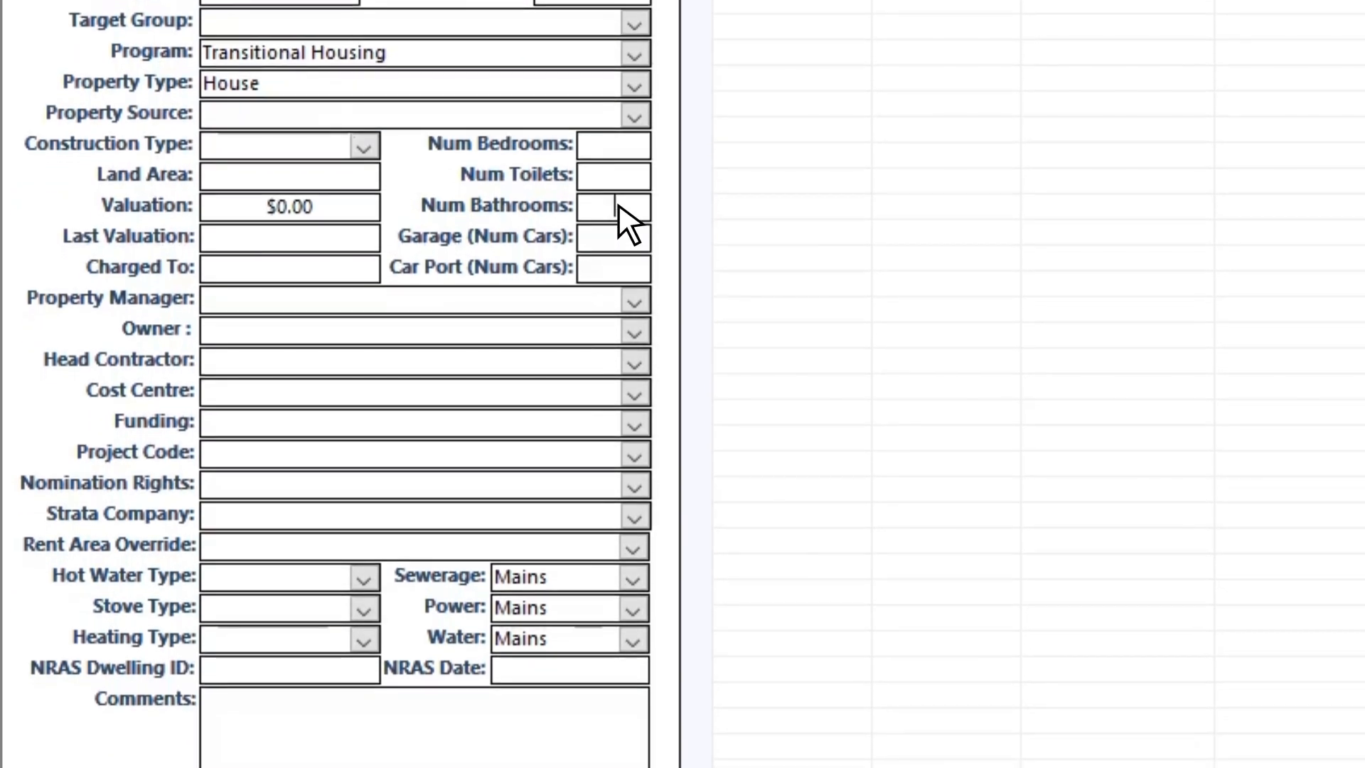
{"action": "left_click", "coordinate": [618, 207]}
{"action": "left_click", "coordinate": [618, 237]}
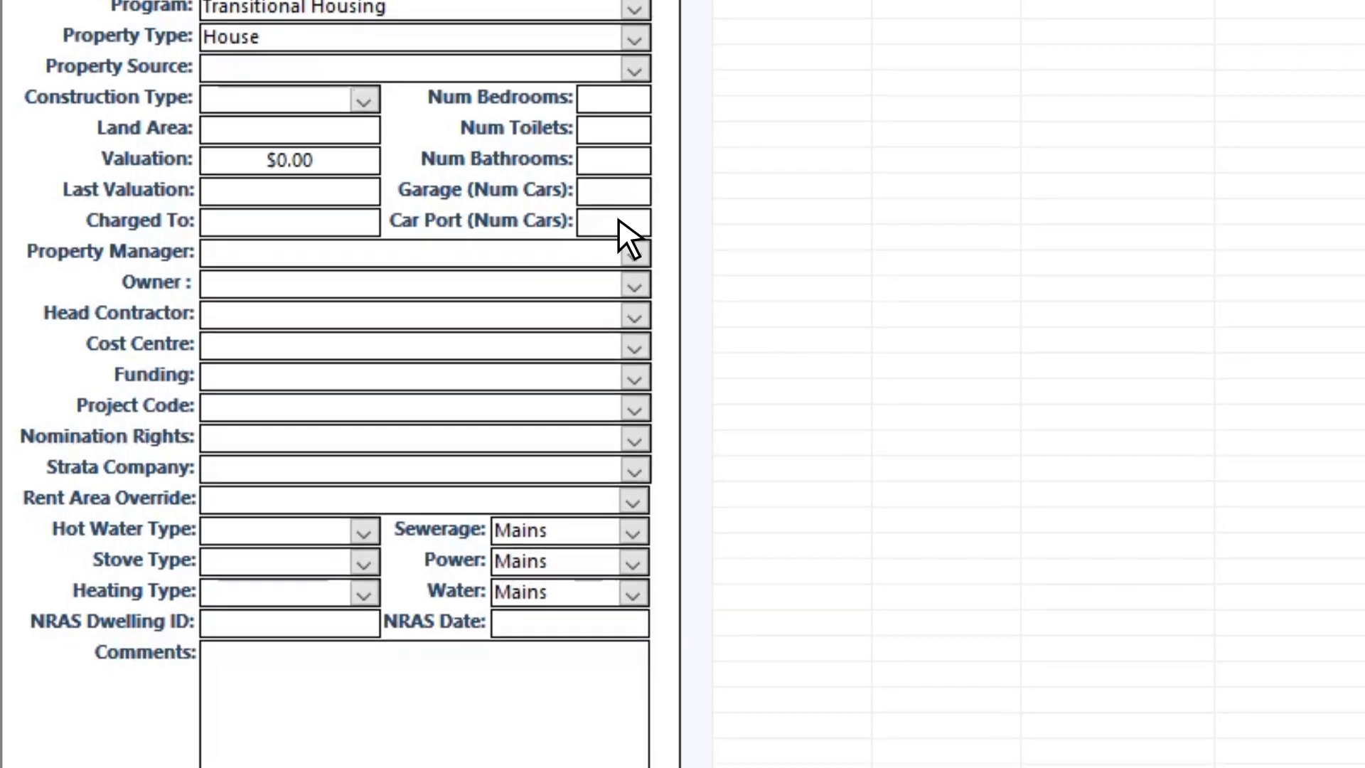
{"action": "left_click", "coordinate": [618, 236]}
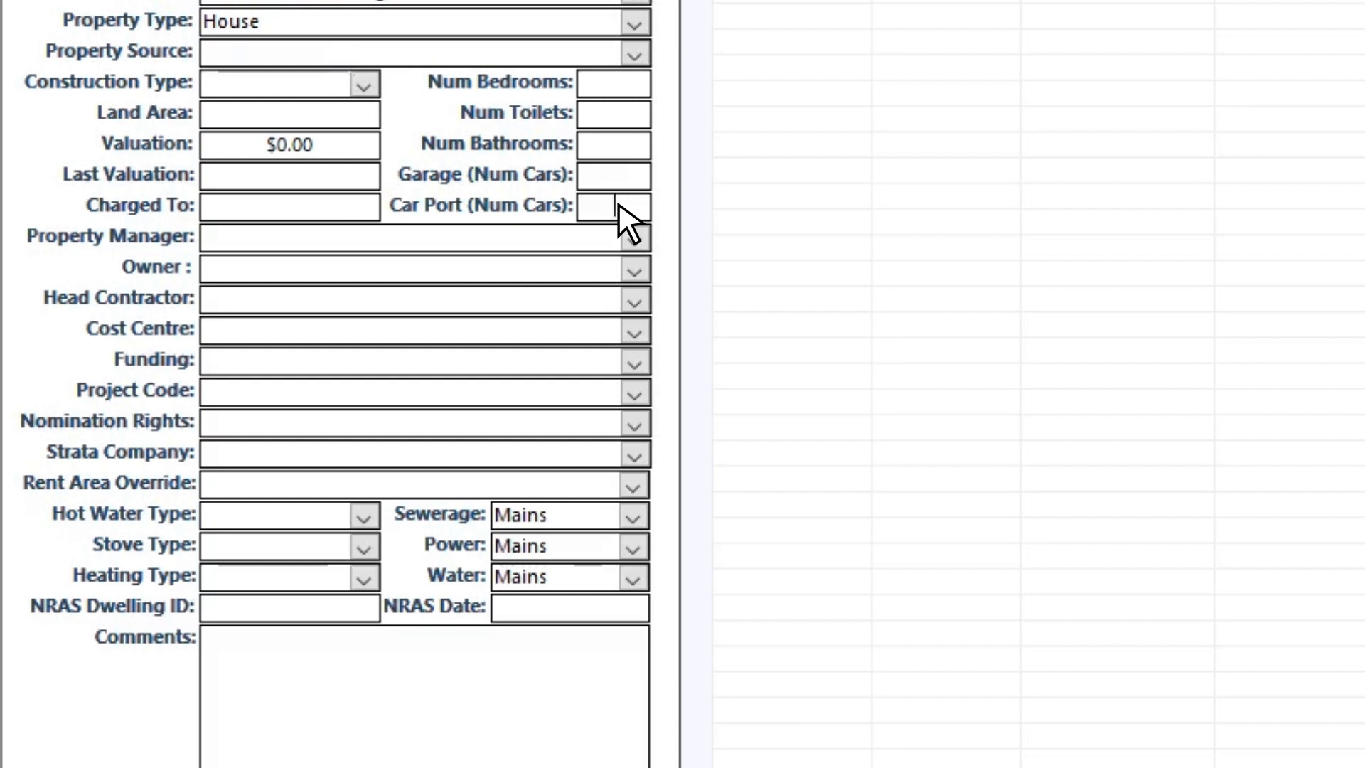
{"action": "left_click", "coordinate": [634, 238]}
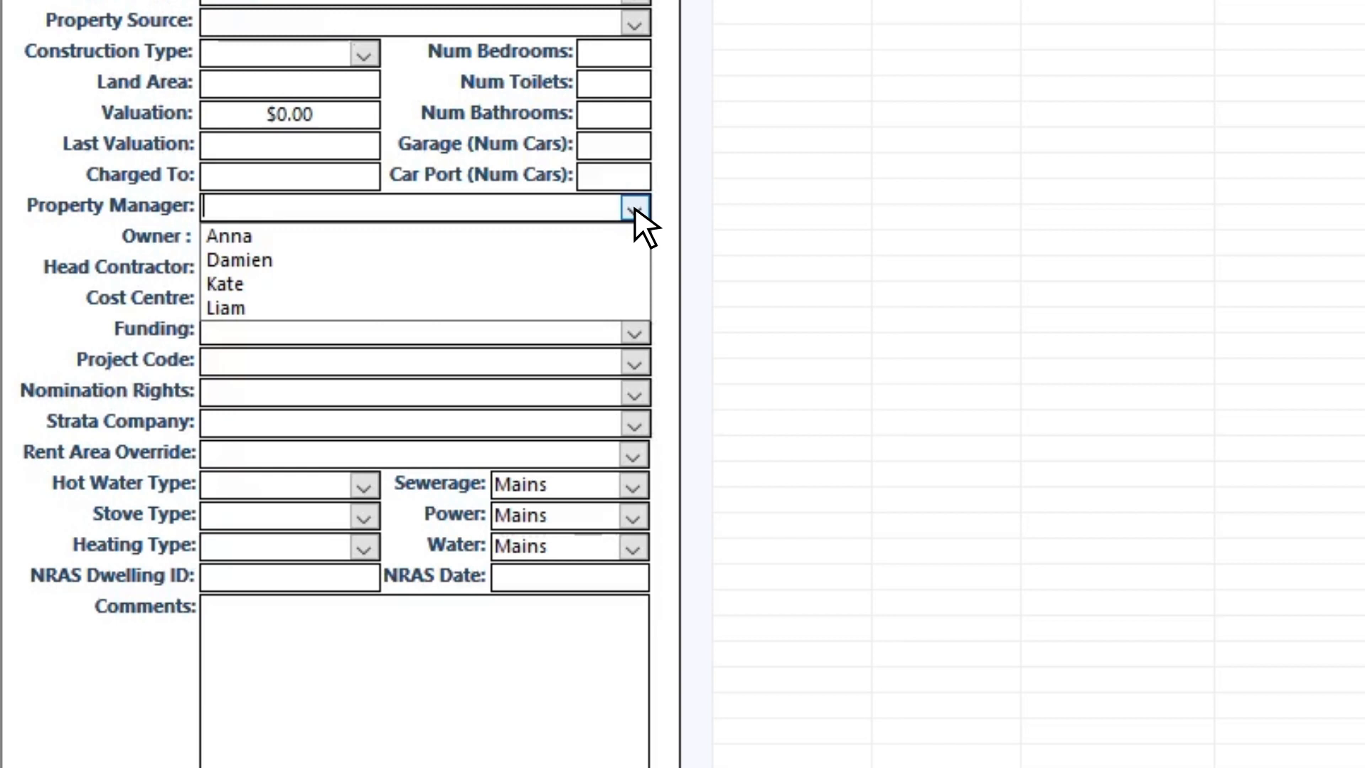
{"action": "left_click", "coordinate": [583, 308]}
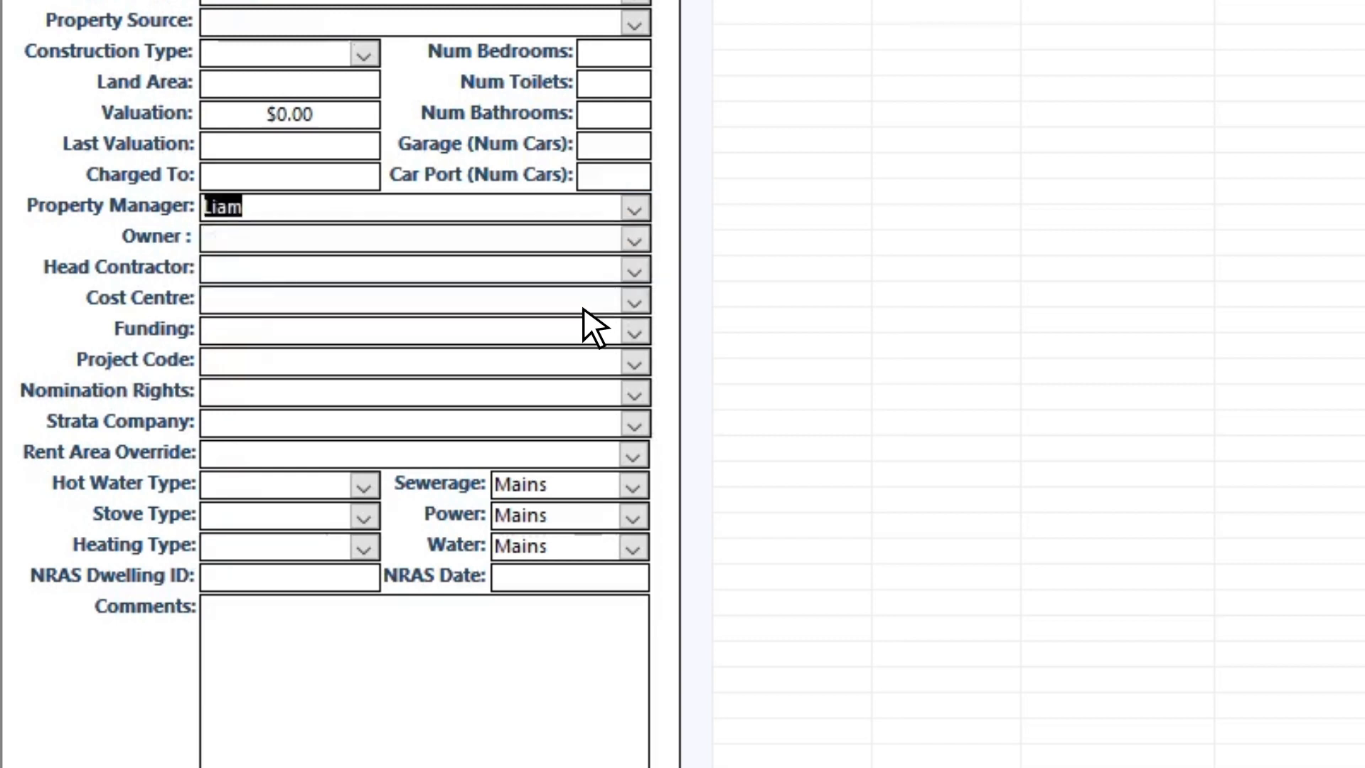
Step: Assign the property's owner, leaving head contractor and cost centre empty
{"action": "scroll", "coordinate": [599, 306], "scroll_direction": "down", "scroll_amount": 1}
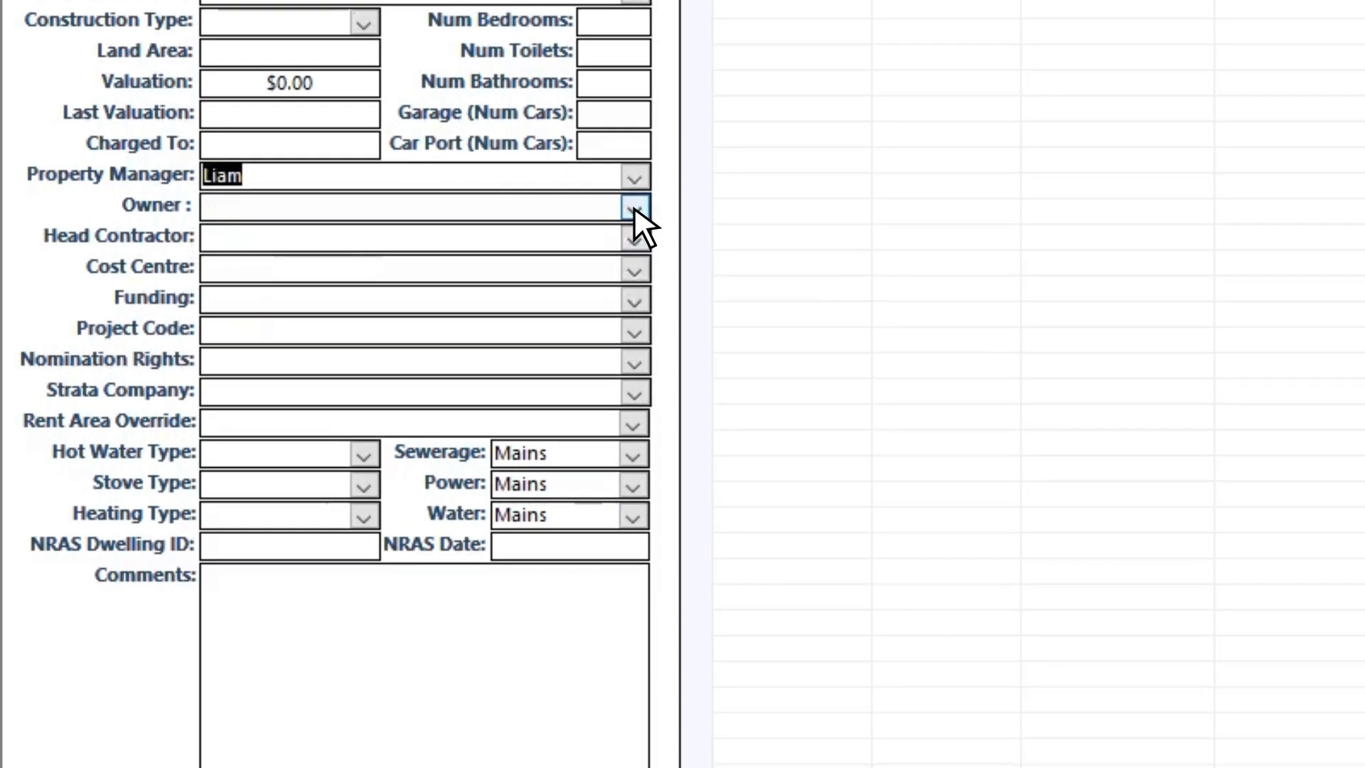
{"action": "left_click", "coordinate": [634, 207]}
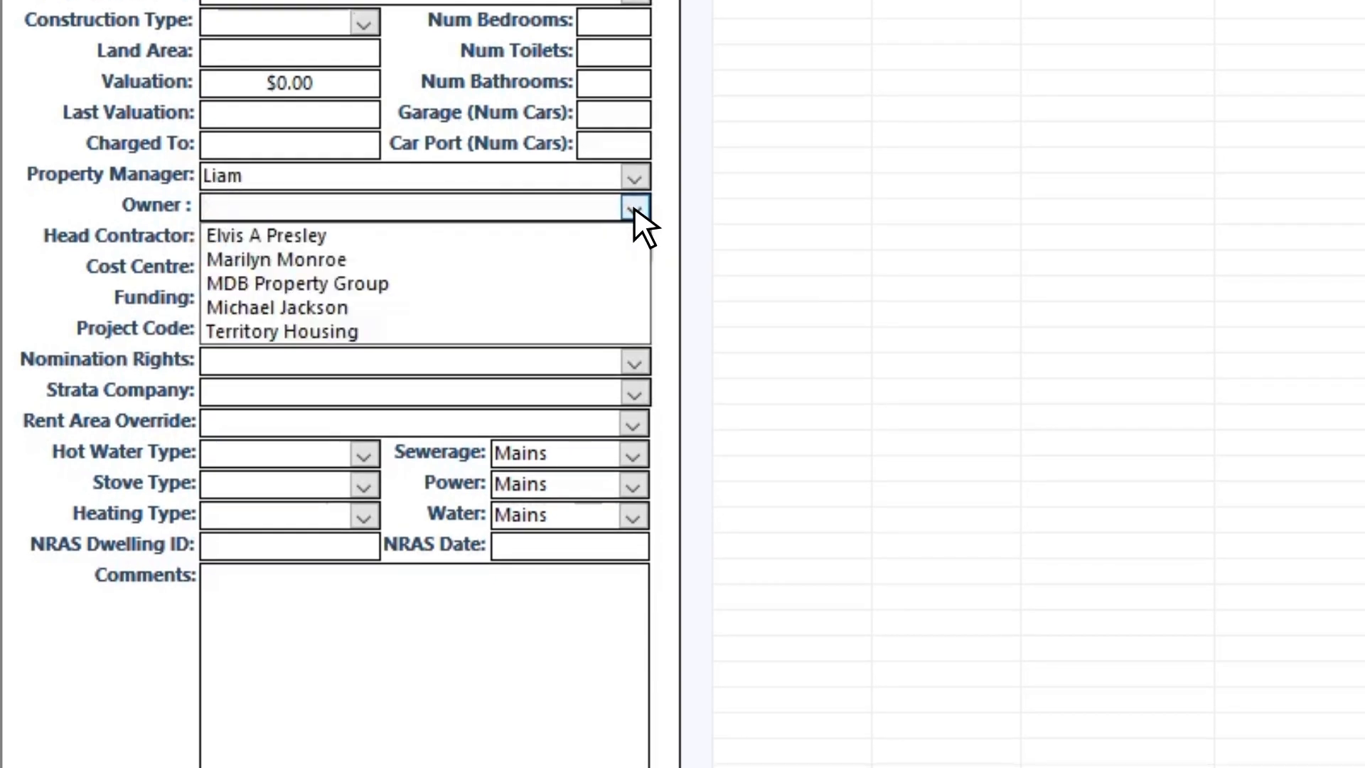
{"action": "left_click", "coordinate": [577, 307]}
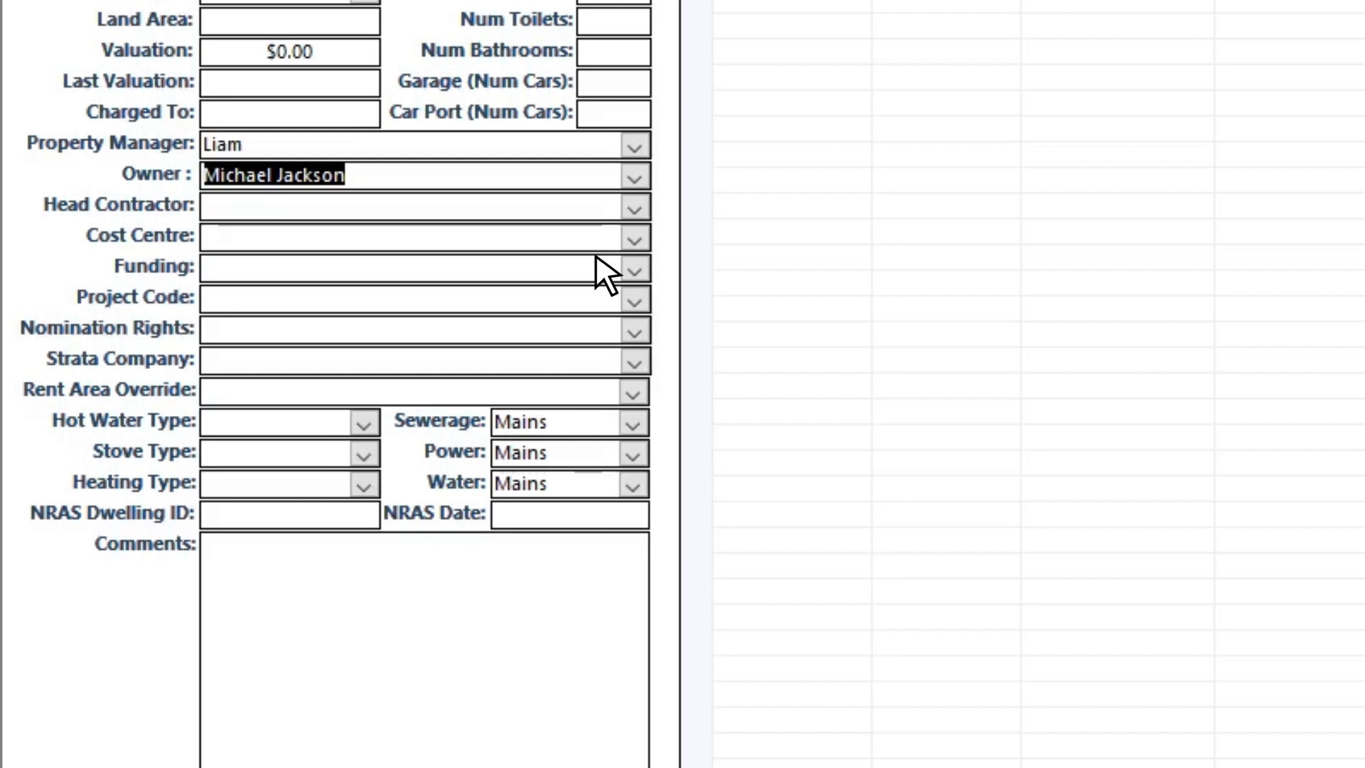
{"action": "left_click", "coordinate": [634, 207]}
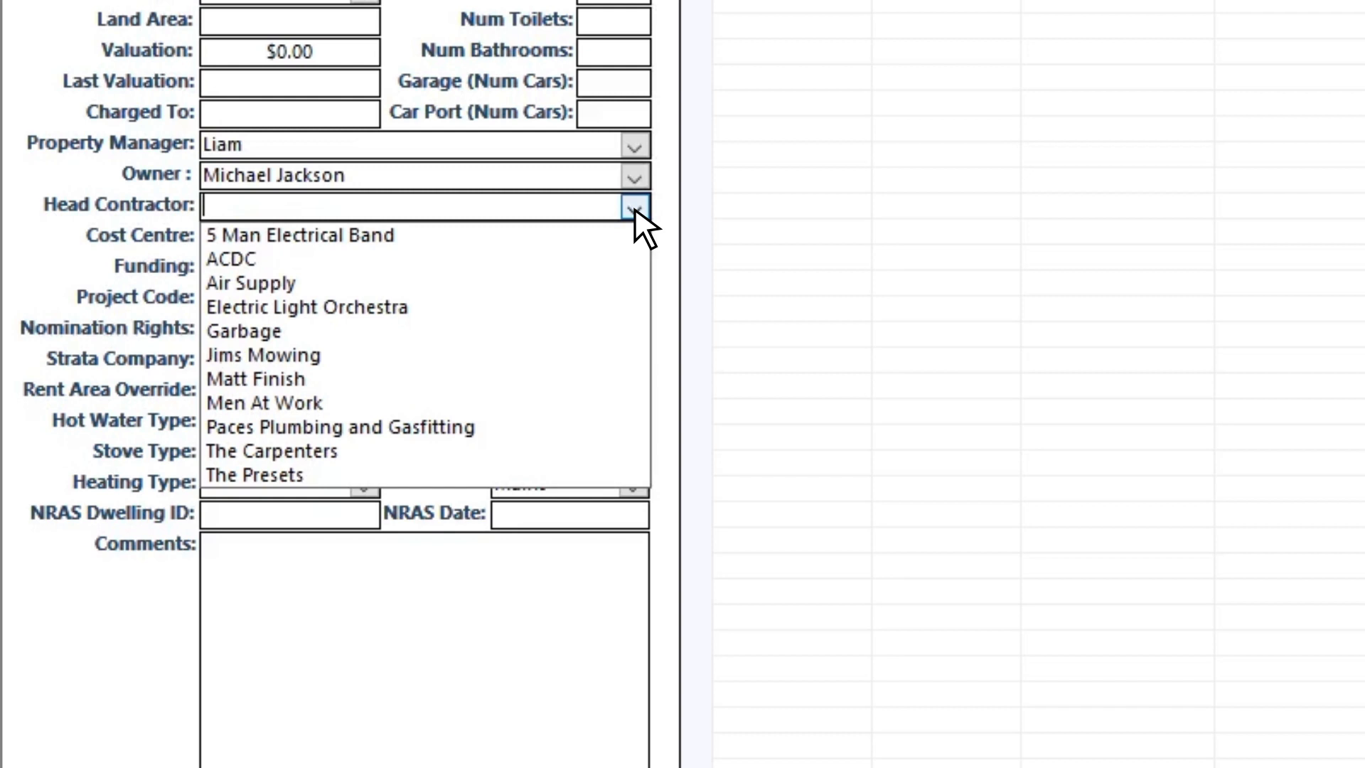
{"action": "left_click", "coordinate": [634, 206]}
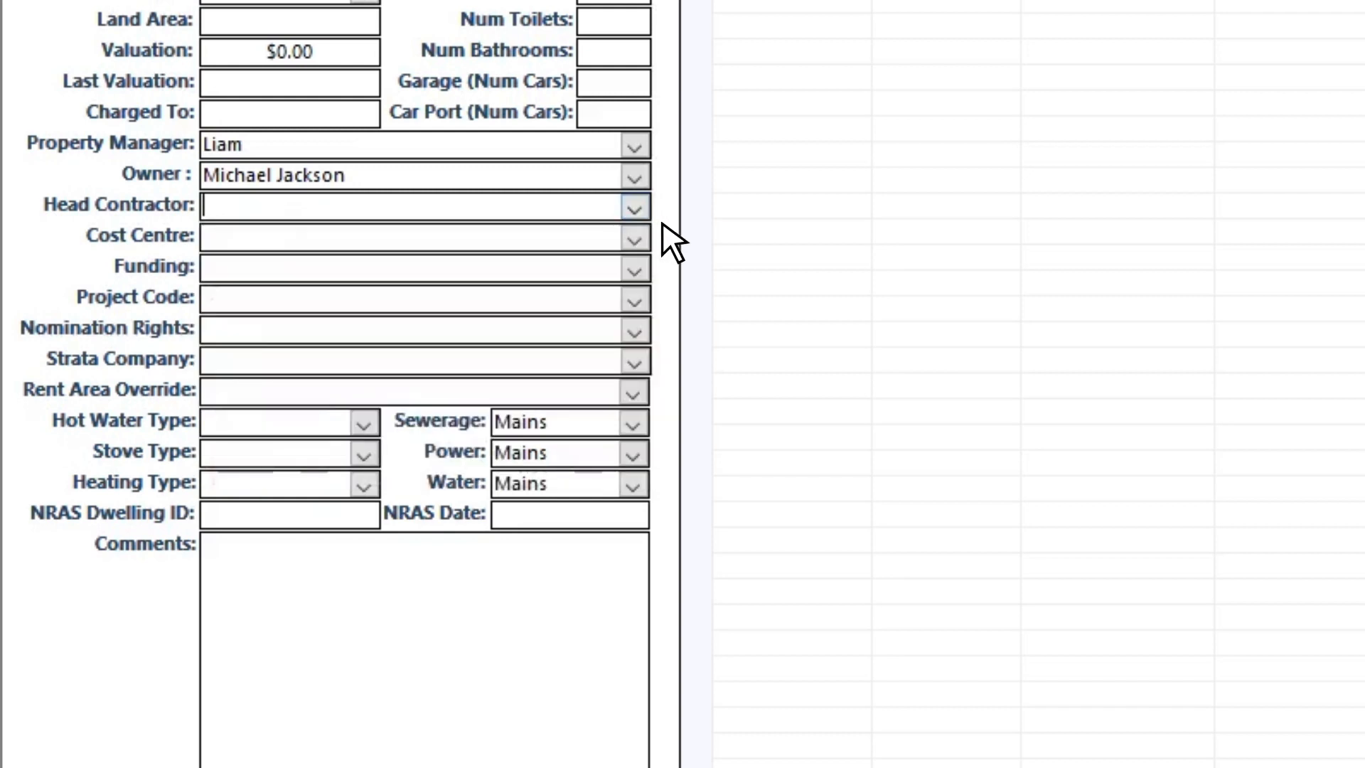
{"action": "left_click", "coordinate": [634, 238]}
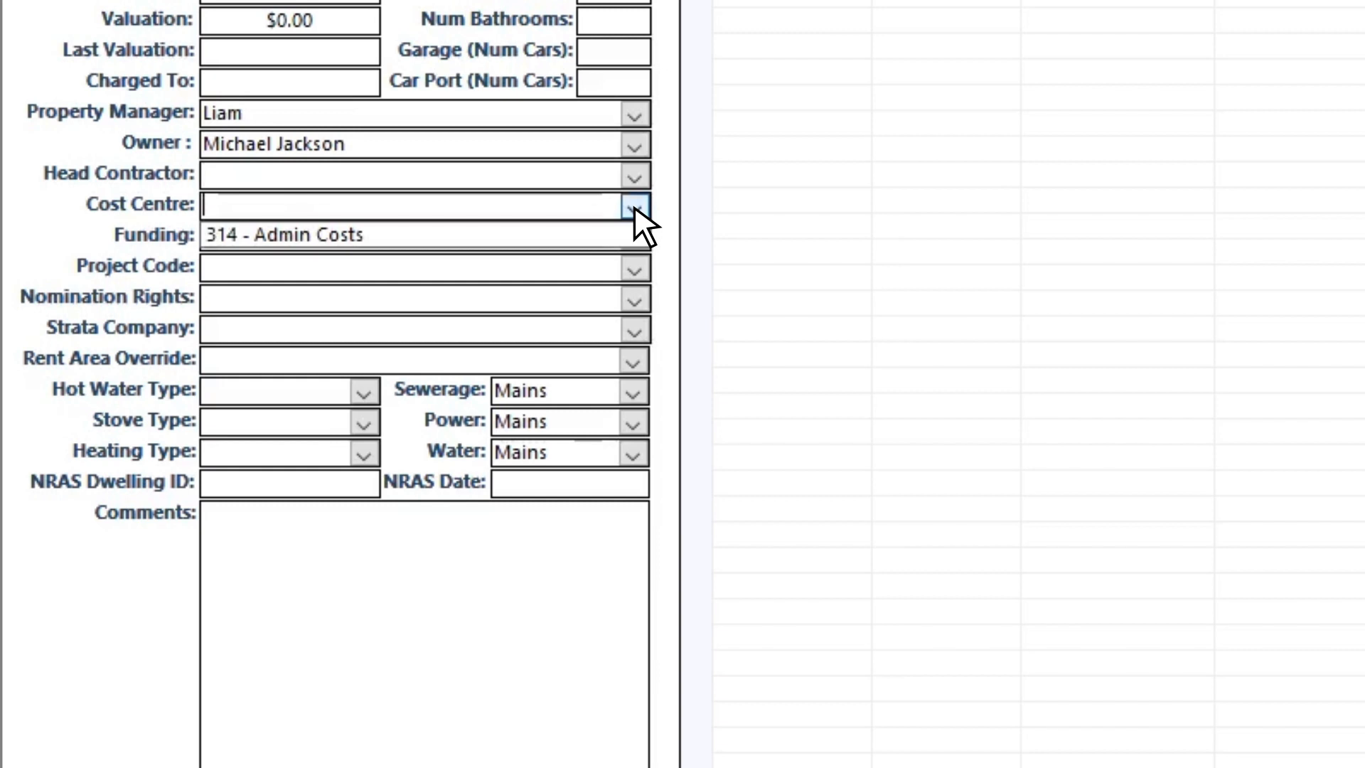
{"action": "left_click", "coordinate": [635, 208]}
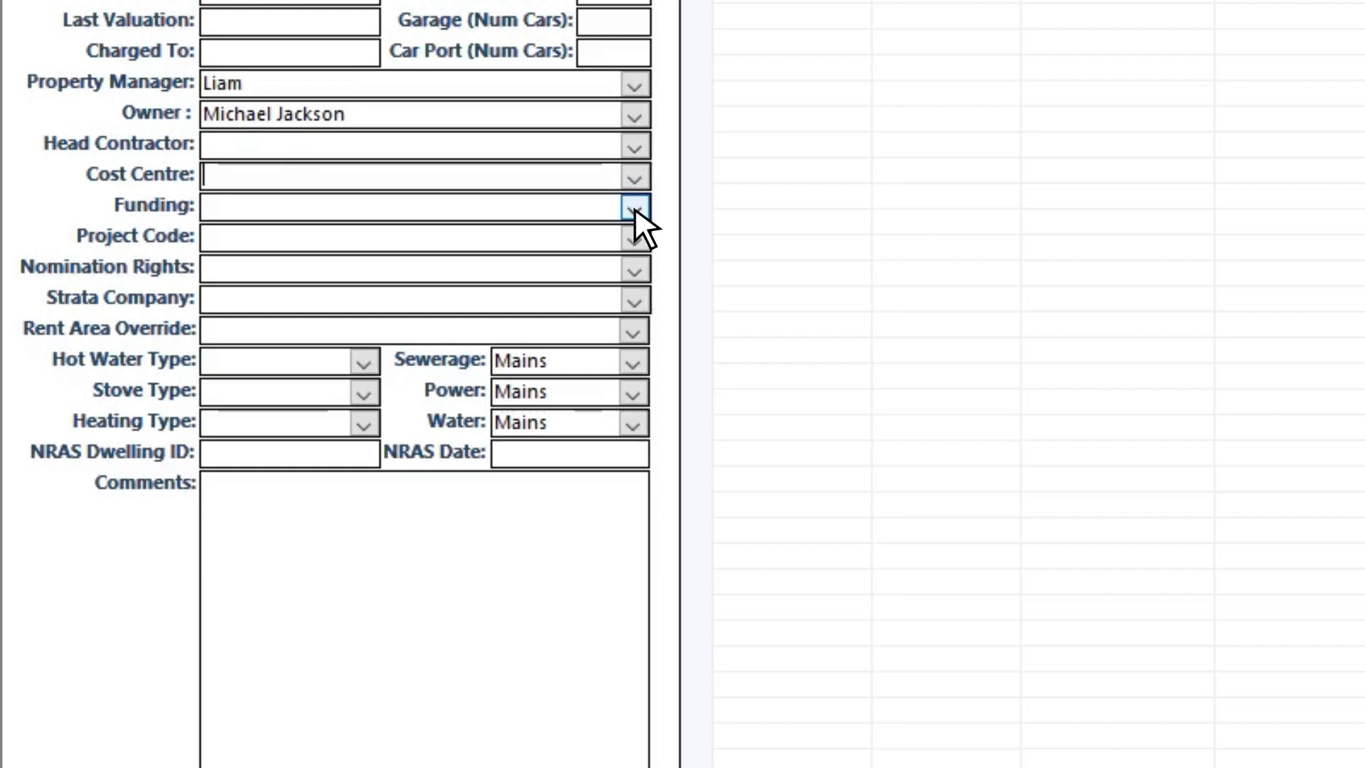
Step: Set the funding to Head Leasing and bring up the Nomination Rights options
{"action": "left_click", "coordinate": [634, 206]}
{"action": "left_click", "coordinate": [613, 236]}
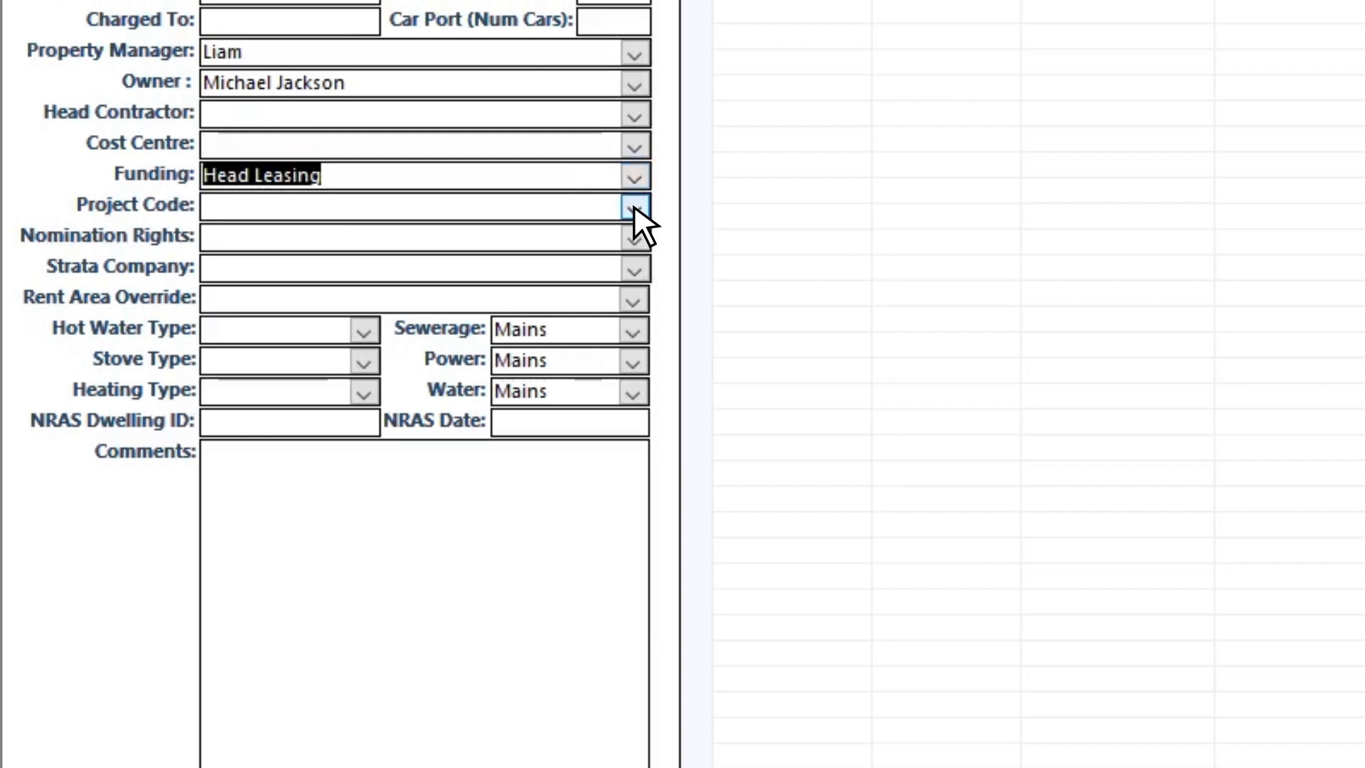
{"action": "scroll", "coordinate": [634, 204], "scroll_direction": "down", "scroll_amount": 1}
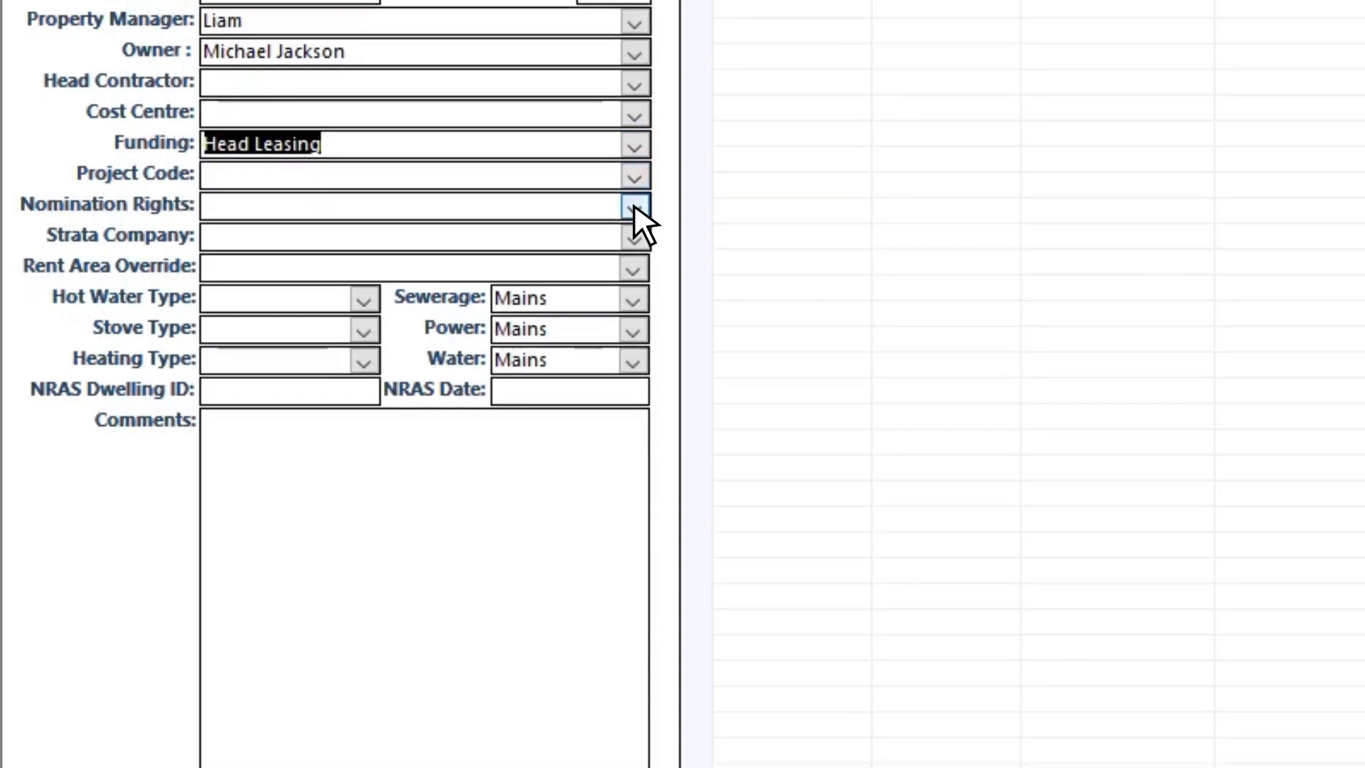
{"action": "left_click", "coordinate": [633, 203]}
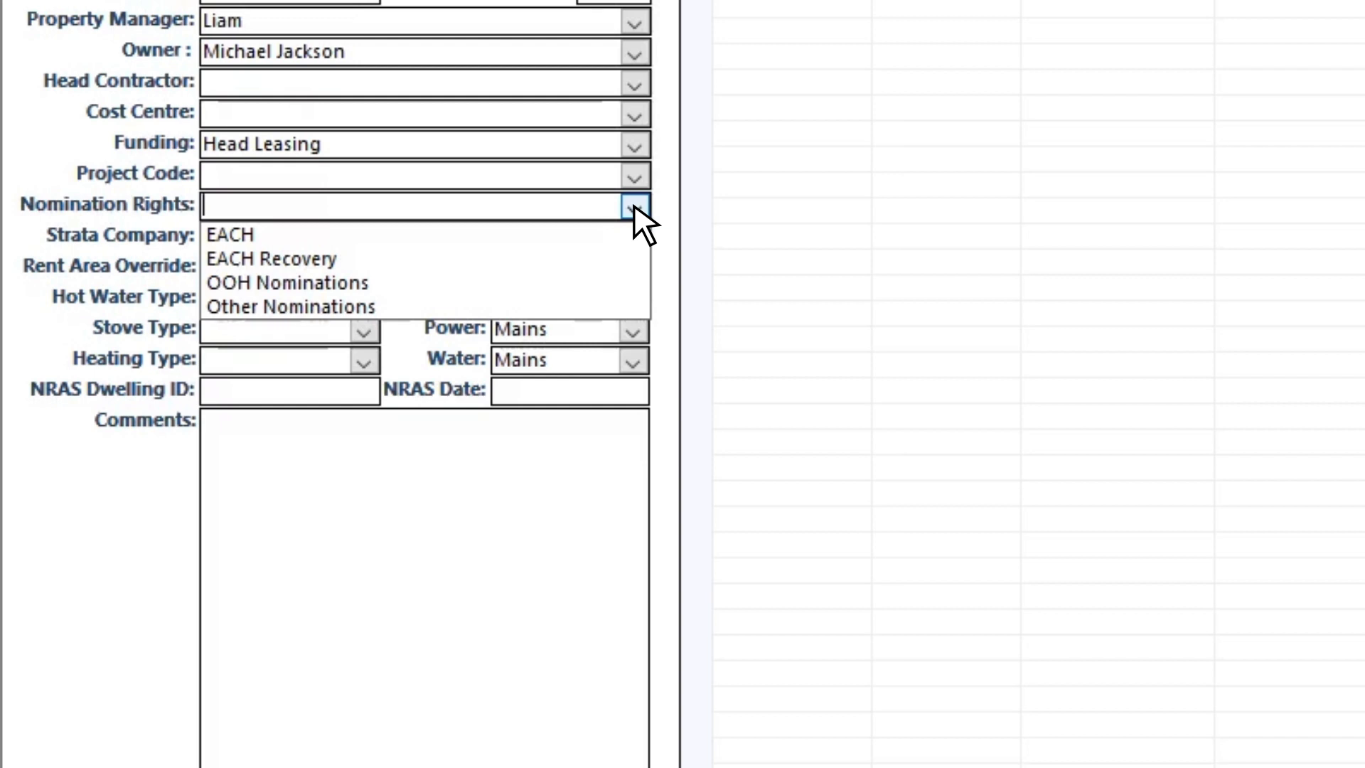
Step: Leave Nomination Rights empty and preview the hot water, stove and heating type options
{"action": "left_click", "coordinate": [634, 207]}
{"action": "scroll", "coordinate": [600, 235], "scroll_direction": "down", "scroll_amount": 2}
{"action": "left_click", "coordinate": [364, 208]}
{"action": "left_click", "coordinate": [364, 207]}
{"action": "scroll", "coordinate": [364, 207], "scroll_direction": "down", "scroll_amount": 1}
{"action": "left_click", "coordinate": [364, 208]}
{"action": "left_click", "coordinate": [364, 207]}
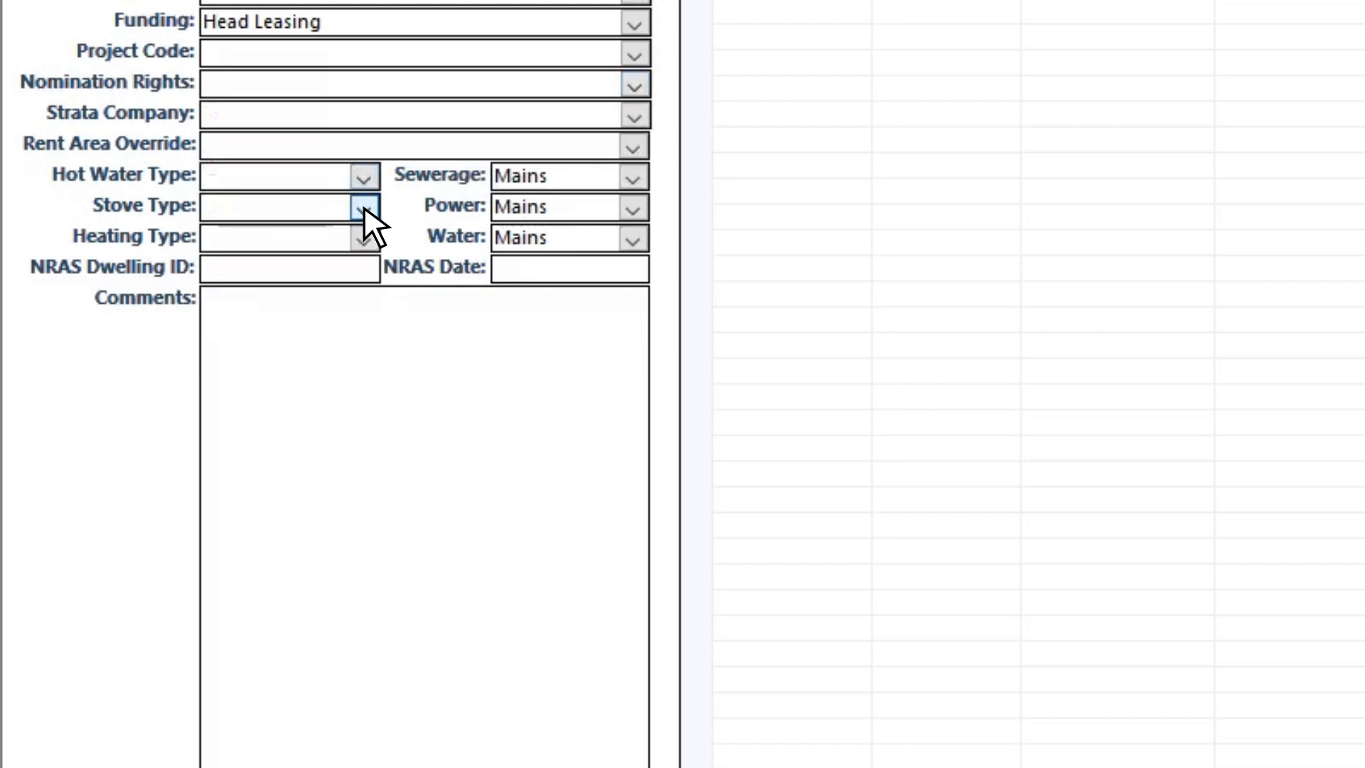
{"action": "scroll", "coordinate": [364, 208], "scroll_direction": "down", "scroll_amount": 1}
{"action": "left_click", "coordinate": [364, 207]}
{"action": "left_click", "coordinate": [364, 207]}
{"action": "scroll", "coordinate": [364, 208], "scroll_direction": "up", "scroll_amount": 1}
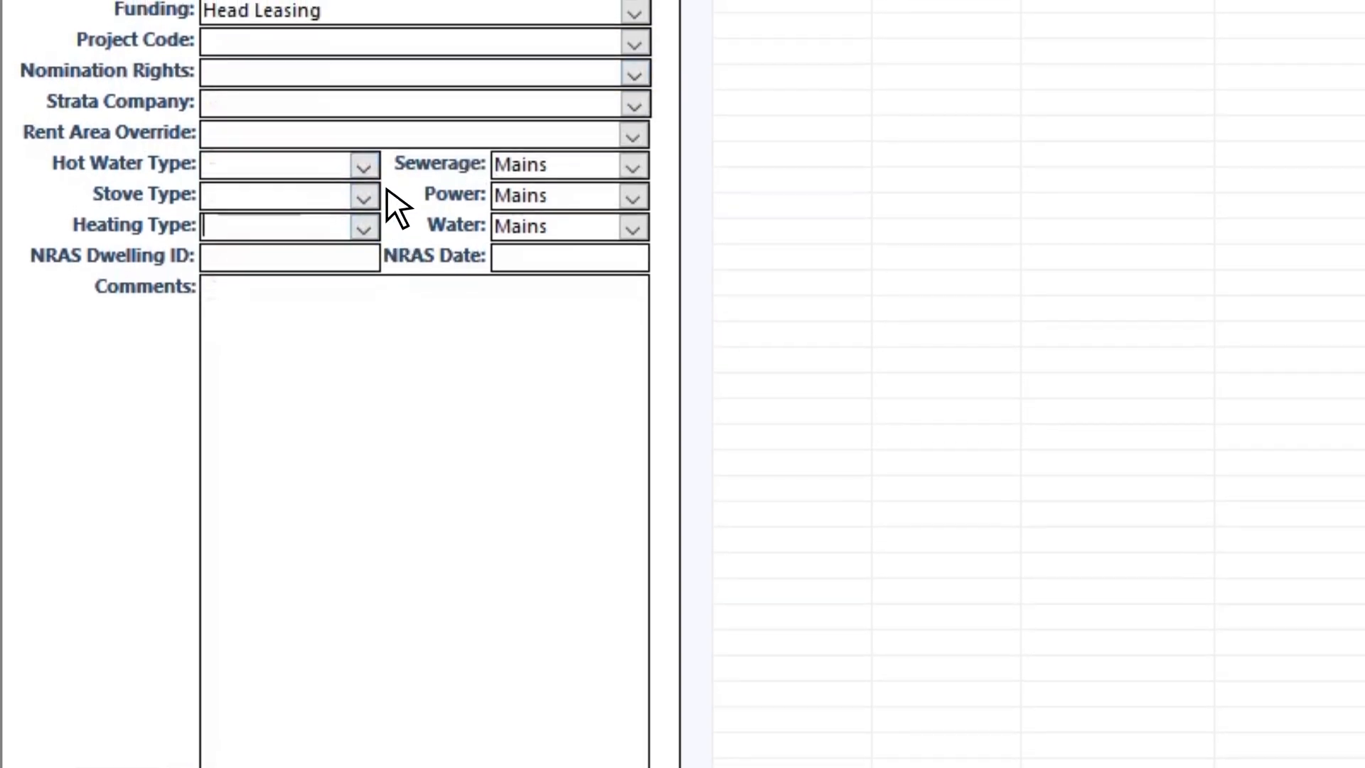
Step: Set the hot water, stove and heating types all to Electric
{"action": "left_click", "coordinate": [364, 176]}
{"action": "left_click", "coordinate": [288, 228]}
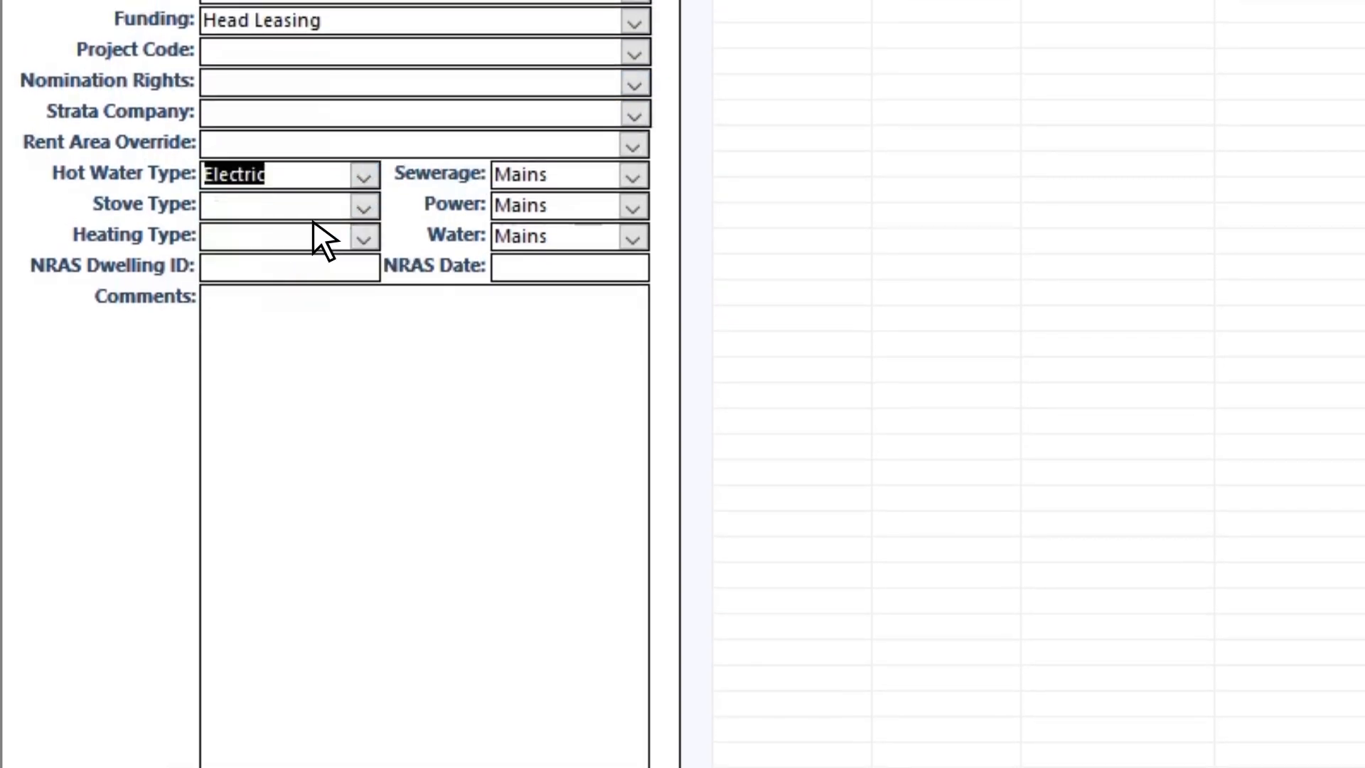
{"action": "left_click", "coordinate": [364, 207]}
{"action": "left_click", "coordinate": [327, 257]}
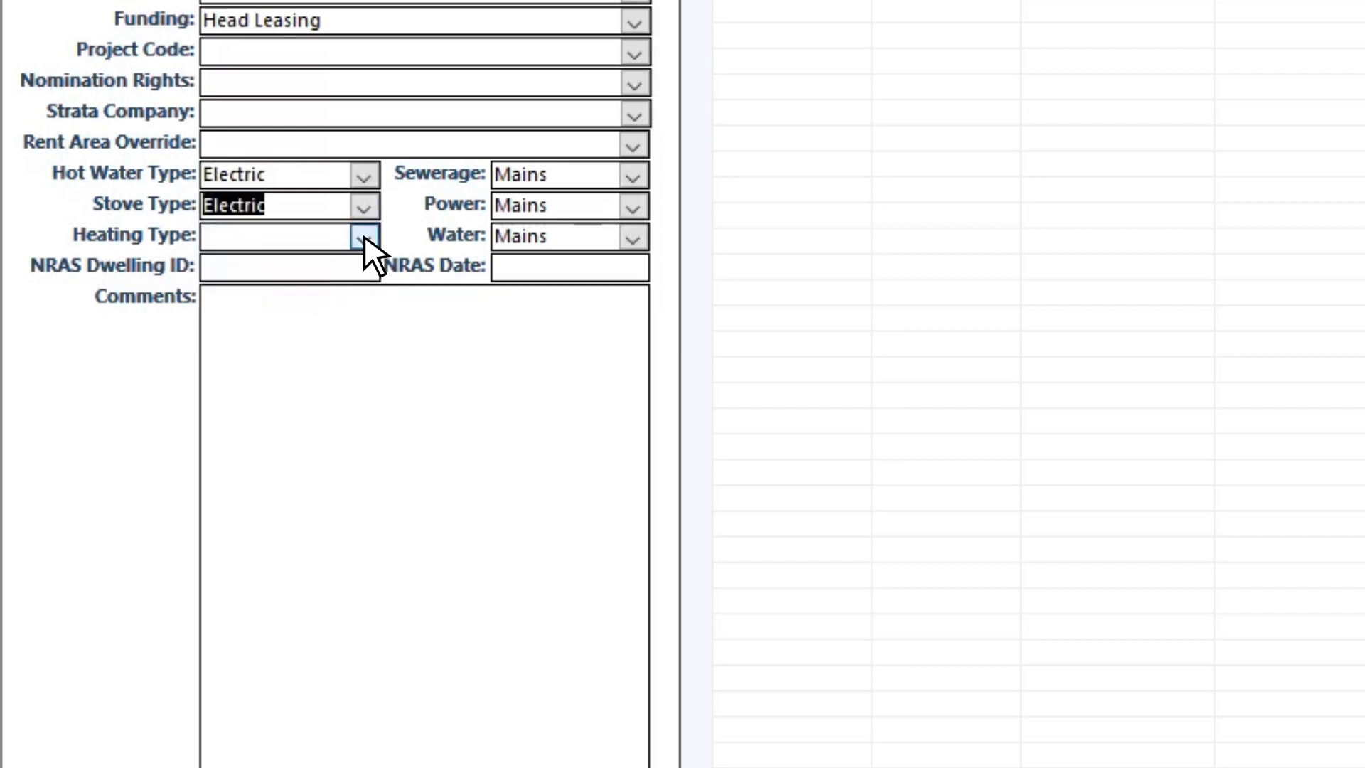
{"action": "left_click", "coordinate": [364, 237]}
{"action": "left_click", "coordinate": [320, 287]}
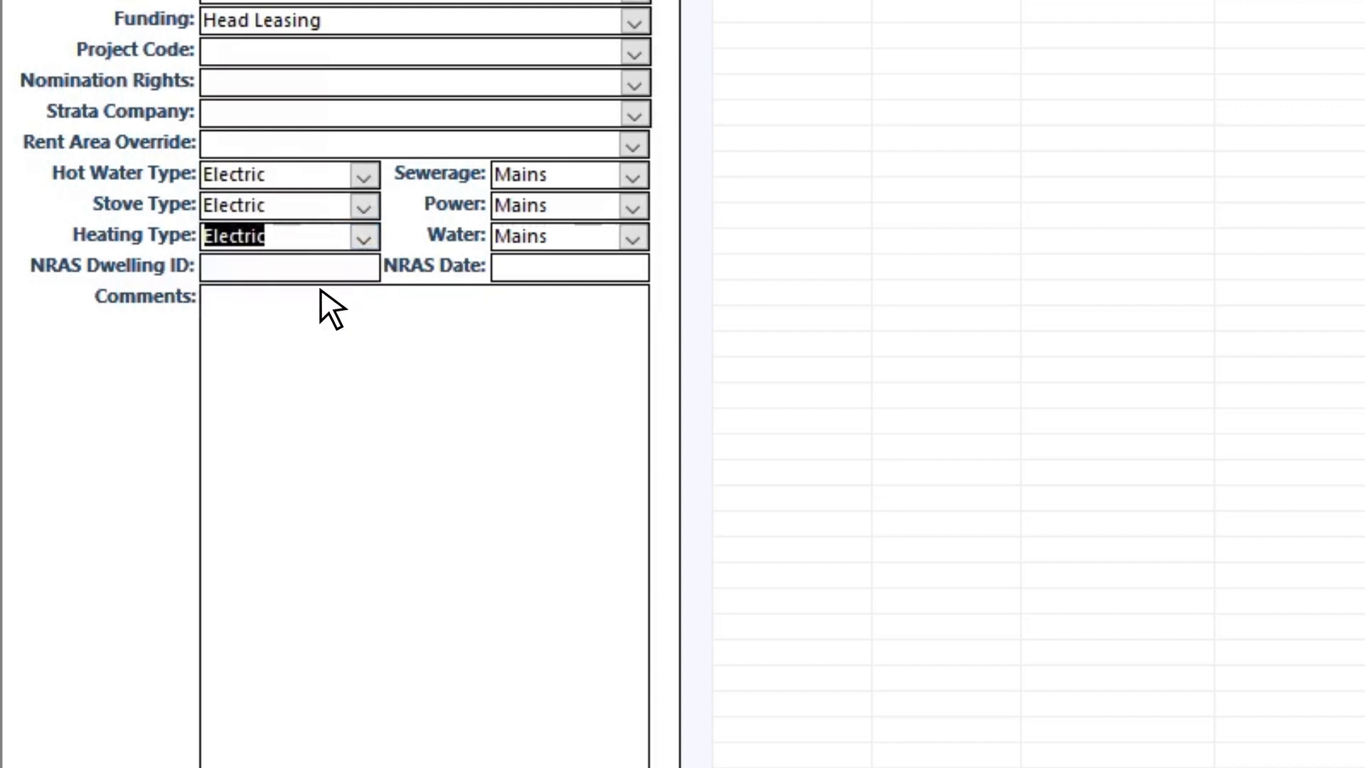
Step: Keep sewerage, power and water on Mains, leaving the NRAS Dwelling ID and date empty
{"action": "left_click", "coordinate": [633, 175]}
{"action": "left_click", "coordinate": [632, 175]}
{"action": "left_click", "coordinate": [633, 206]}
{"action": "left_click", "coordinate": [633, 206]}
{"action": "left_click", "coordinate": [633, 237]}
{"action": "left_click", "coordinate": [633, 237]}
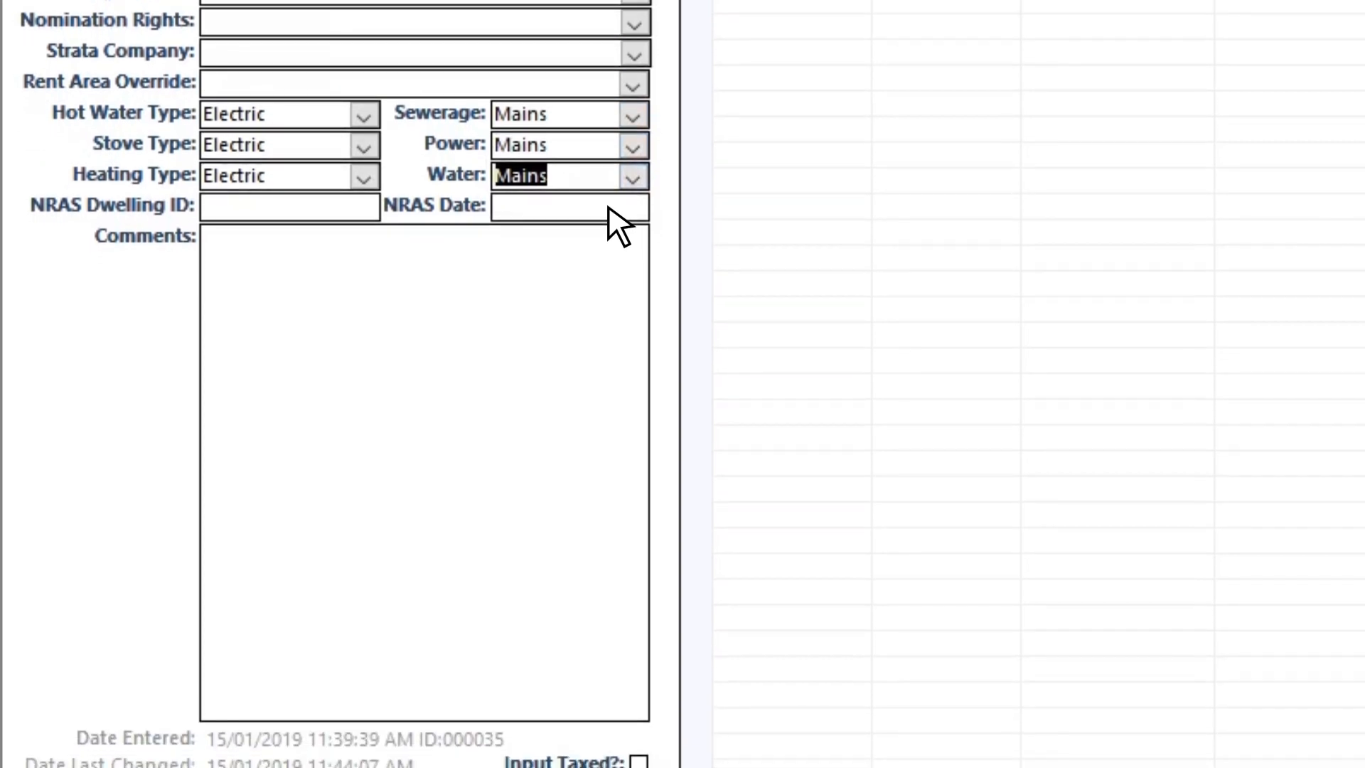
{"action": "left_click", "coordinate": [287, 207]}
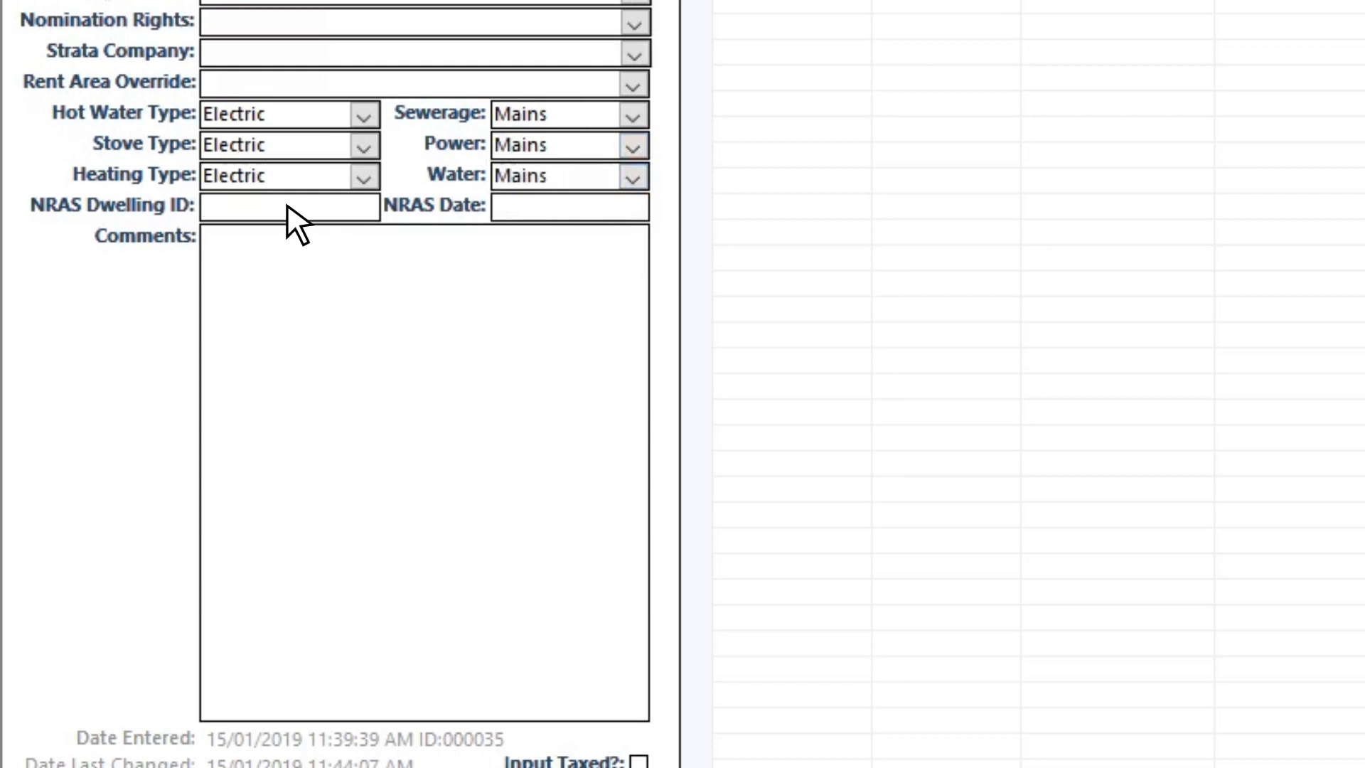
{"action": "left_click", "coordinate": [573, 206]}
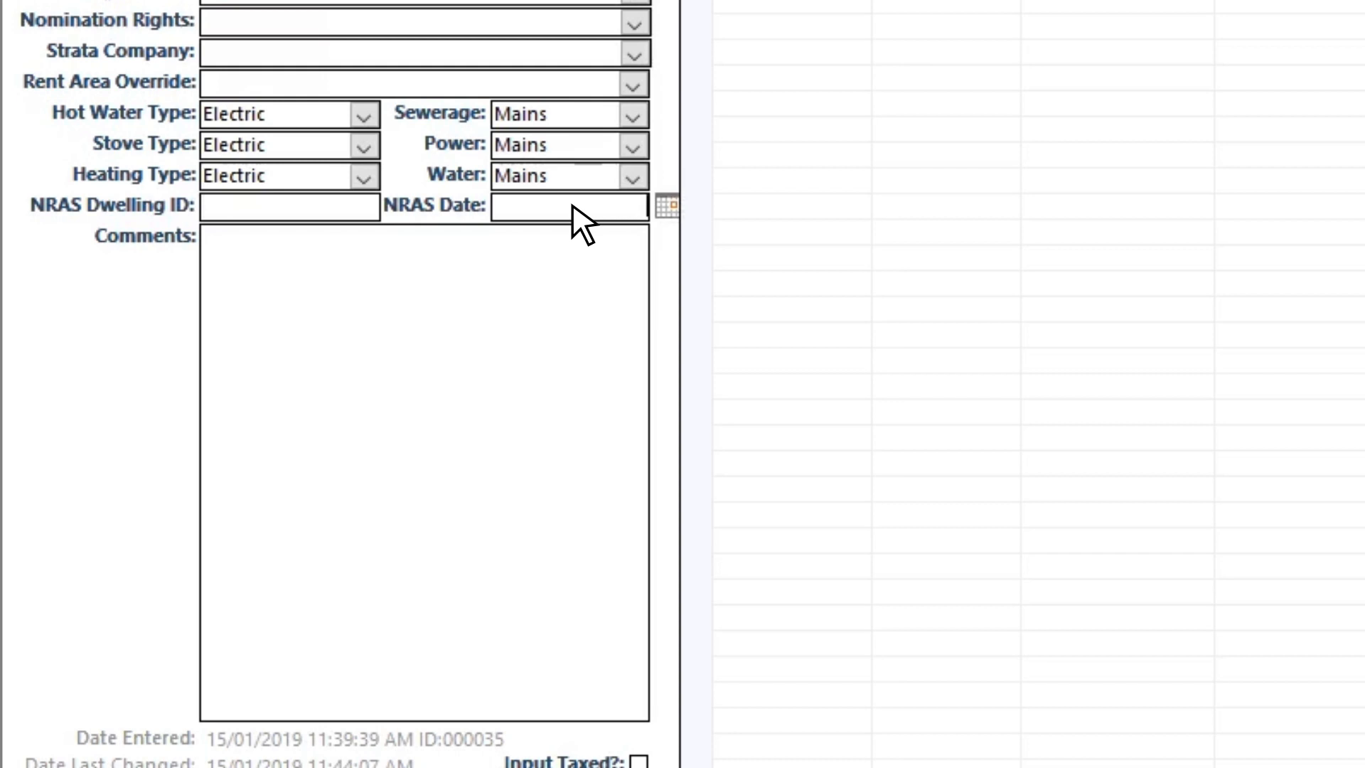
{"action": "scroll", "coordinate": [344, 222], "scroll_direction": "down", "scroll_amount": 1}
{"action": "left_click", "coordinate": [344, 208]}
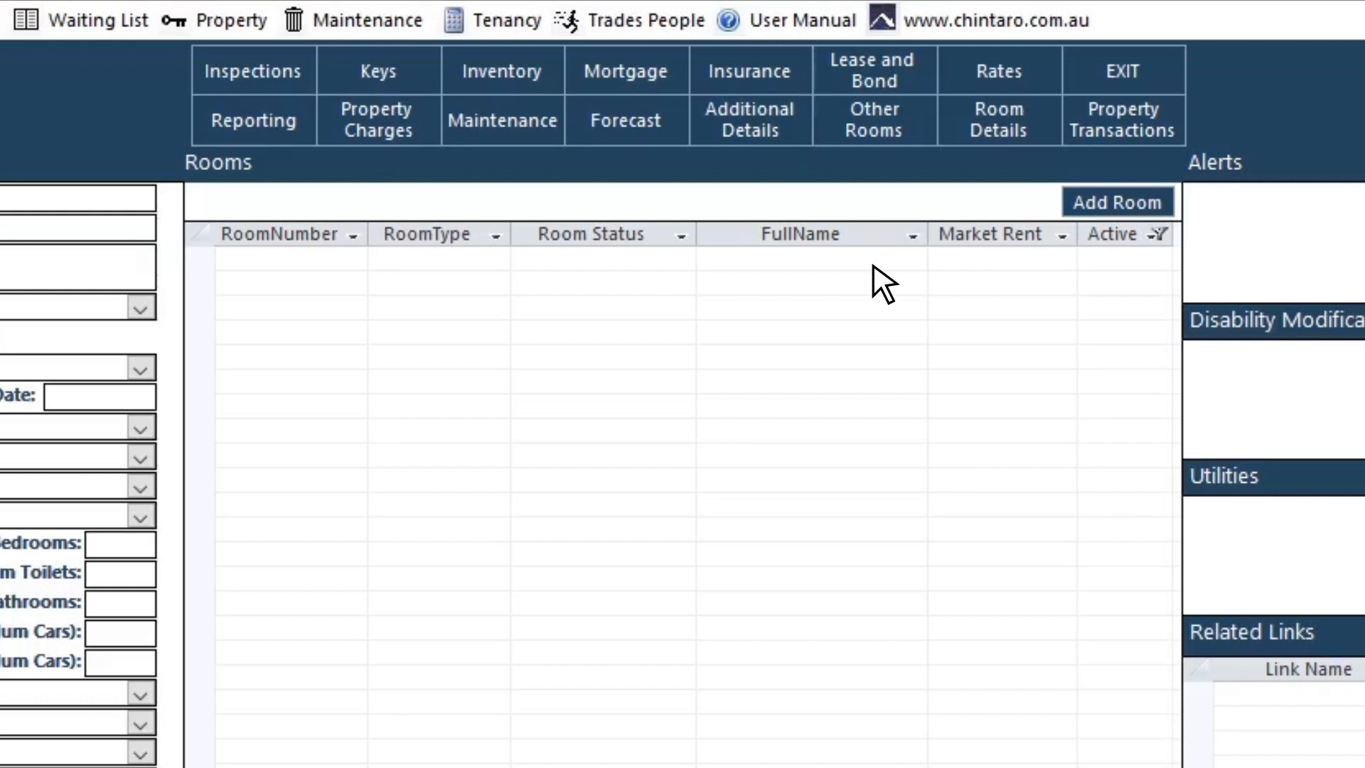
Step: Add a room of type House, leaving its nomination rights empty
{"action": "left_click", "coordinate": [1113, 203]}
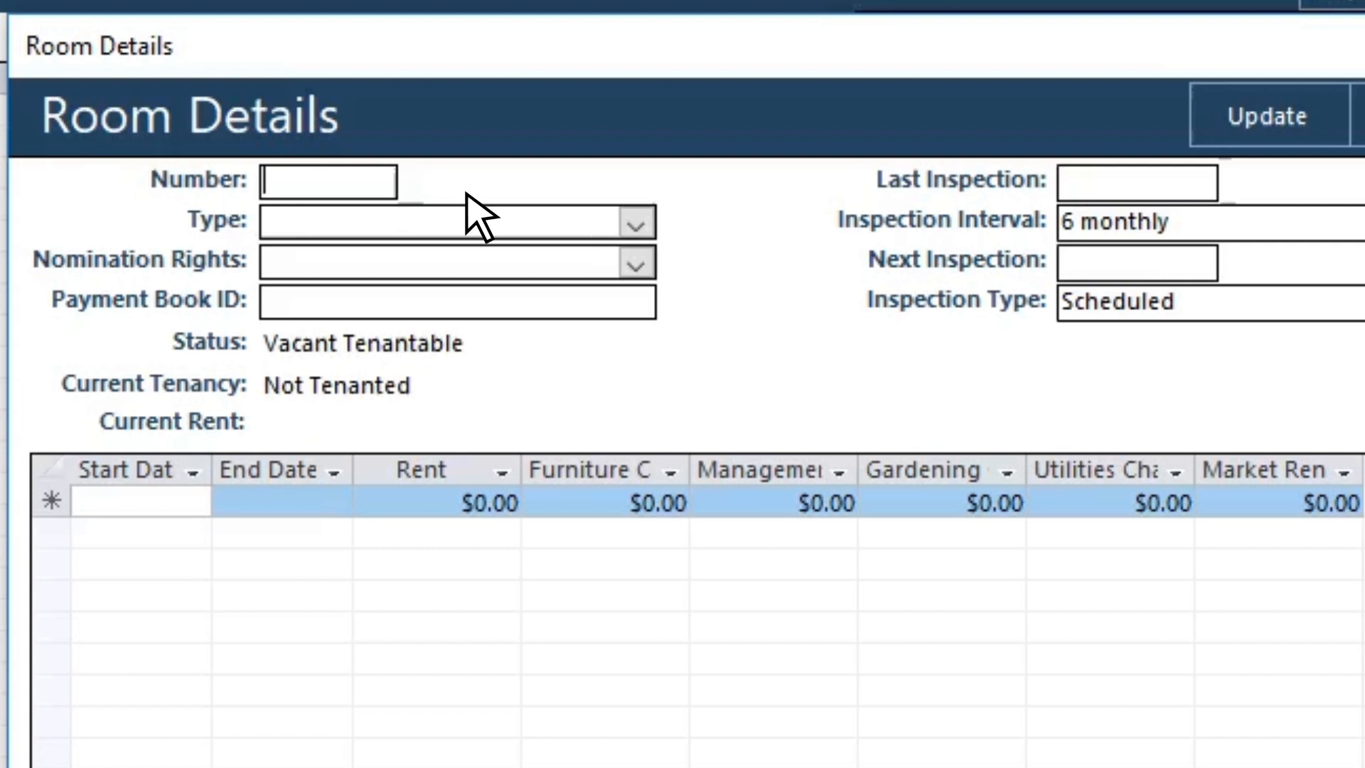
{"action": "left_click", "coordinate": [635, 224]}
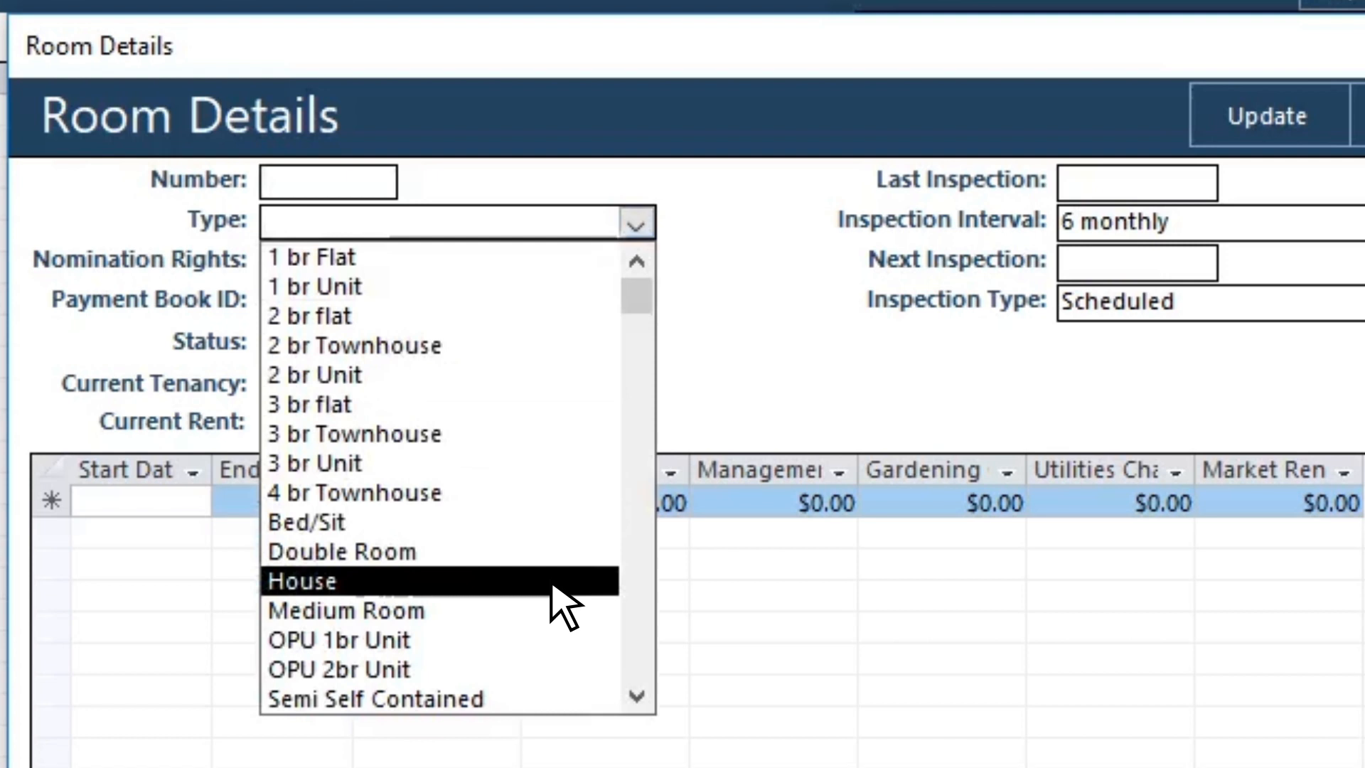
{"action": "left_click", "coordinate": [552, 582]}
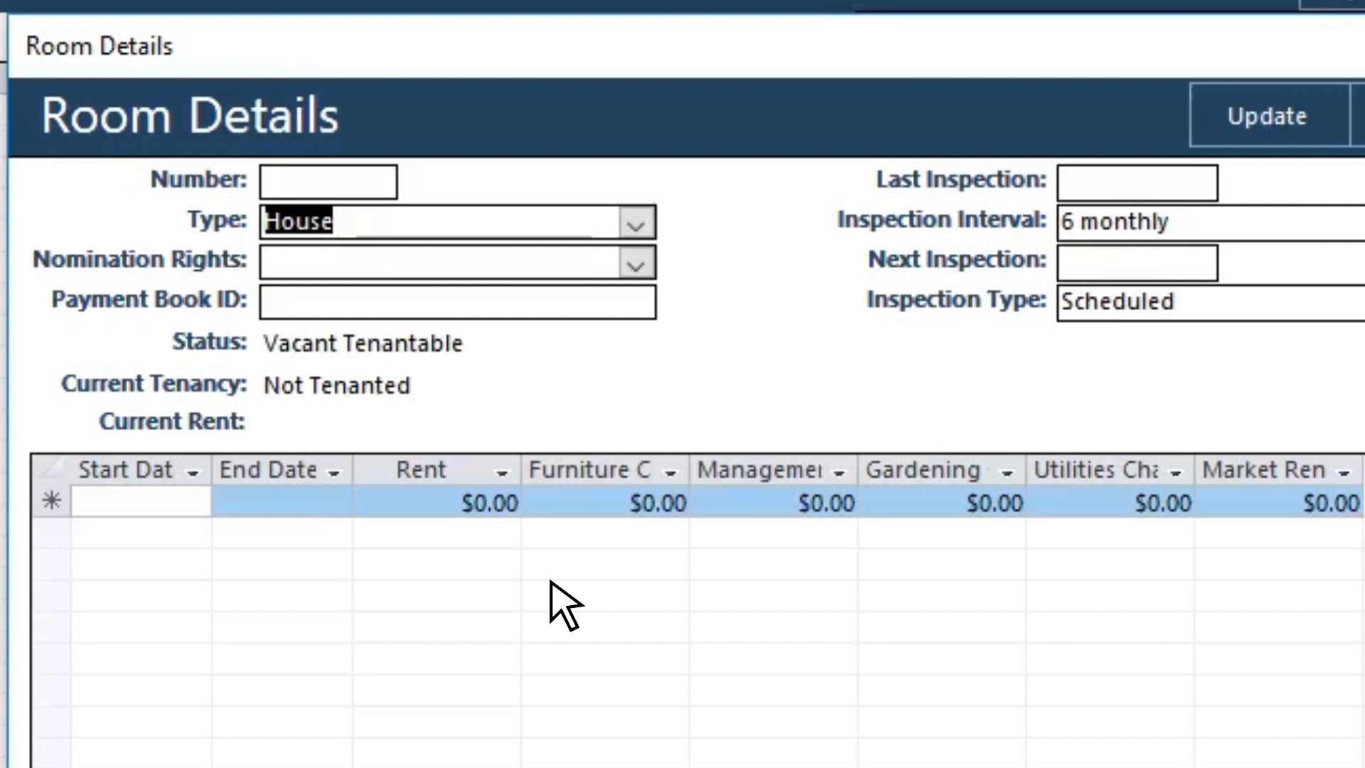
{"action": "left_click", "coordinate": [637, 265]}
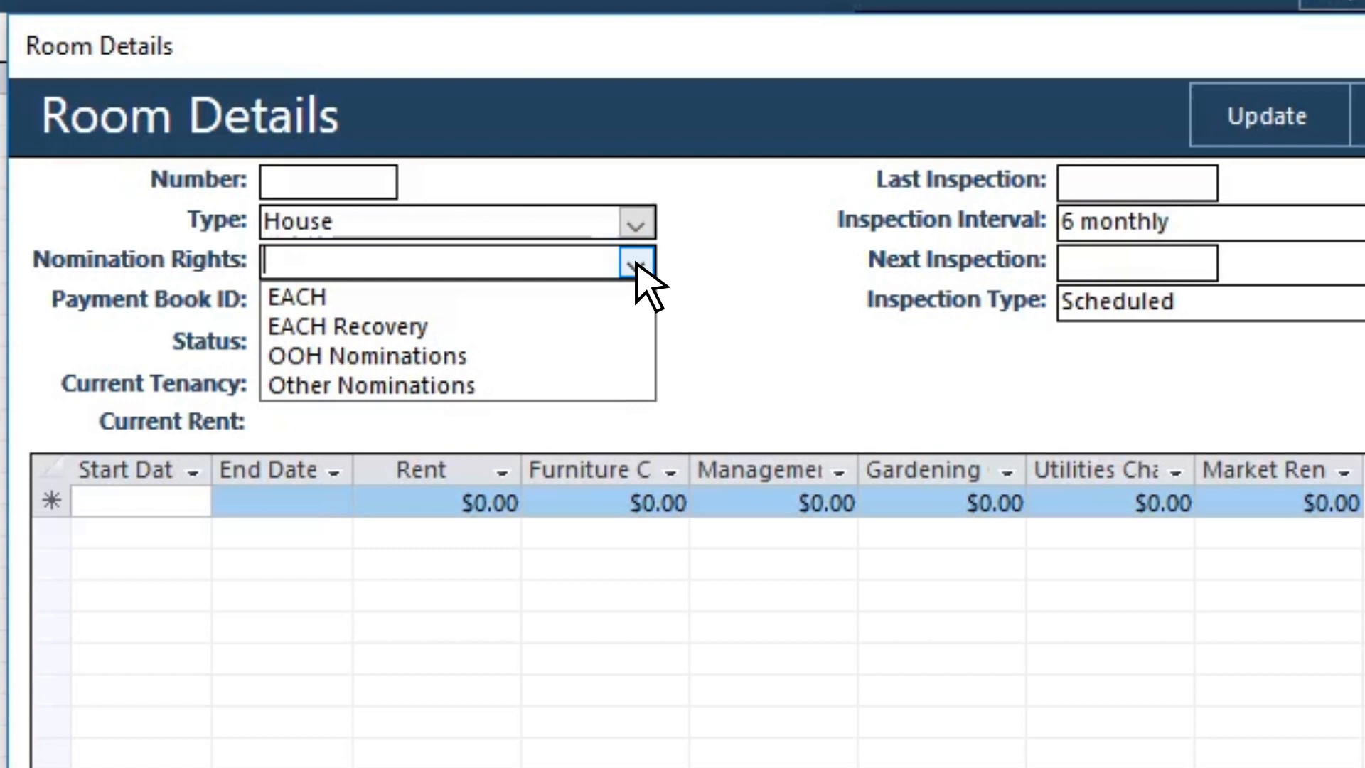
{"action": "left_click", "coordinate": [636, 264]}
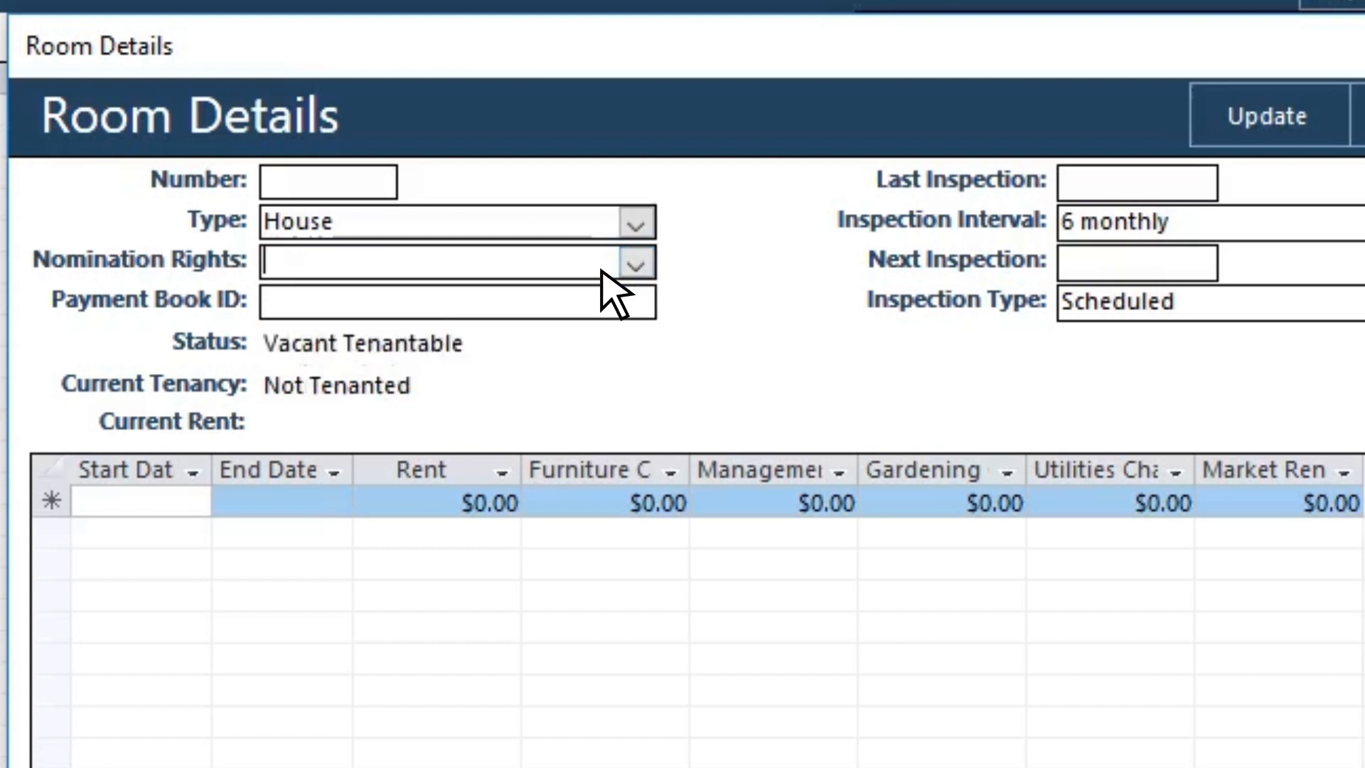
{"action": "left_click", "coordinate": [446, 304]}
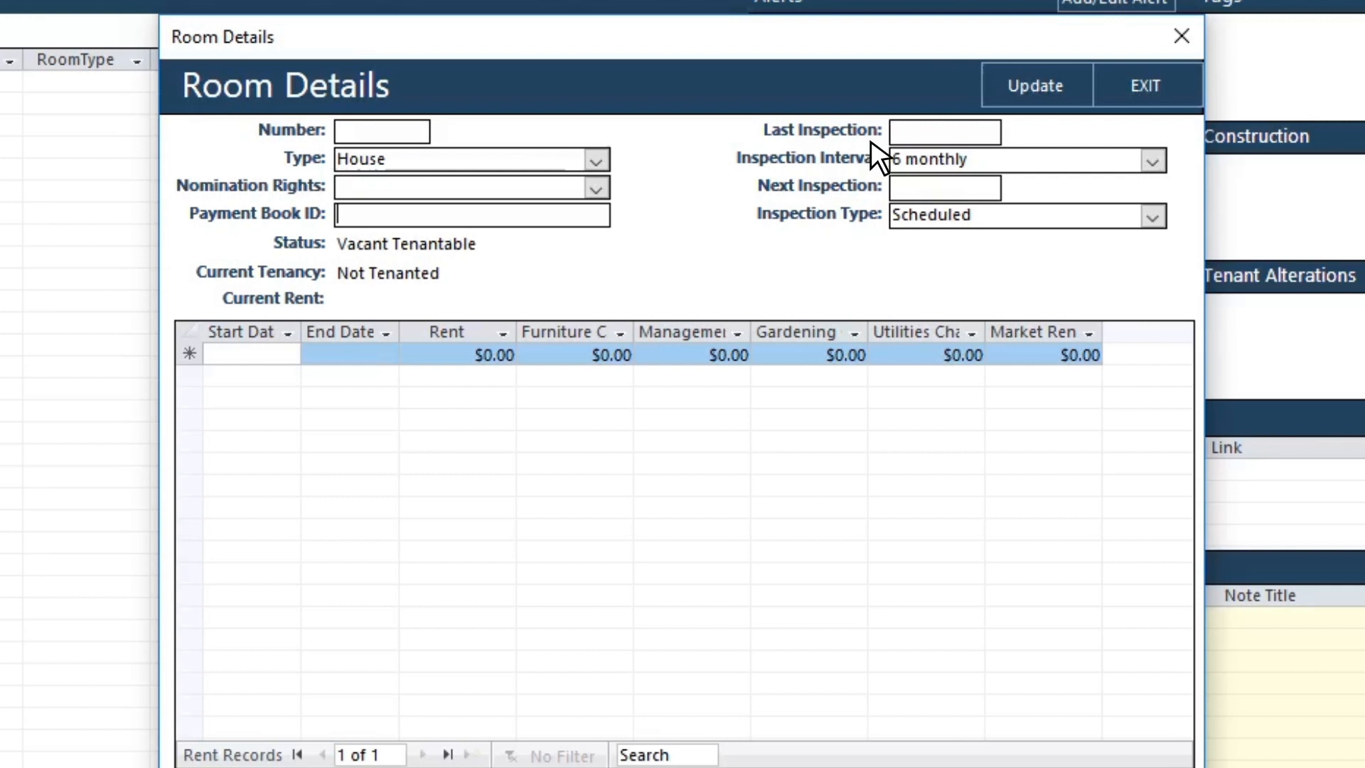
Step: Update the House room so it appears as Vacant Tenantable in the Rooms list
{"action": "left_click", "coordinate": [1038, 86]}
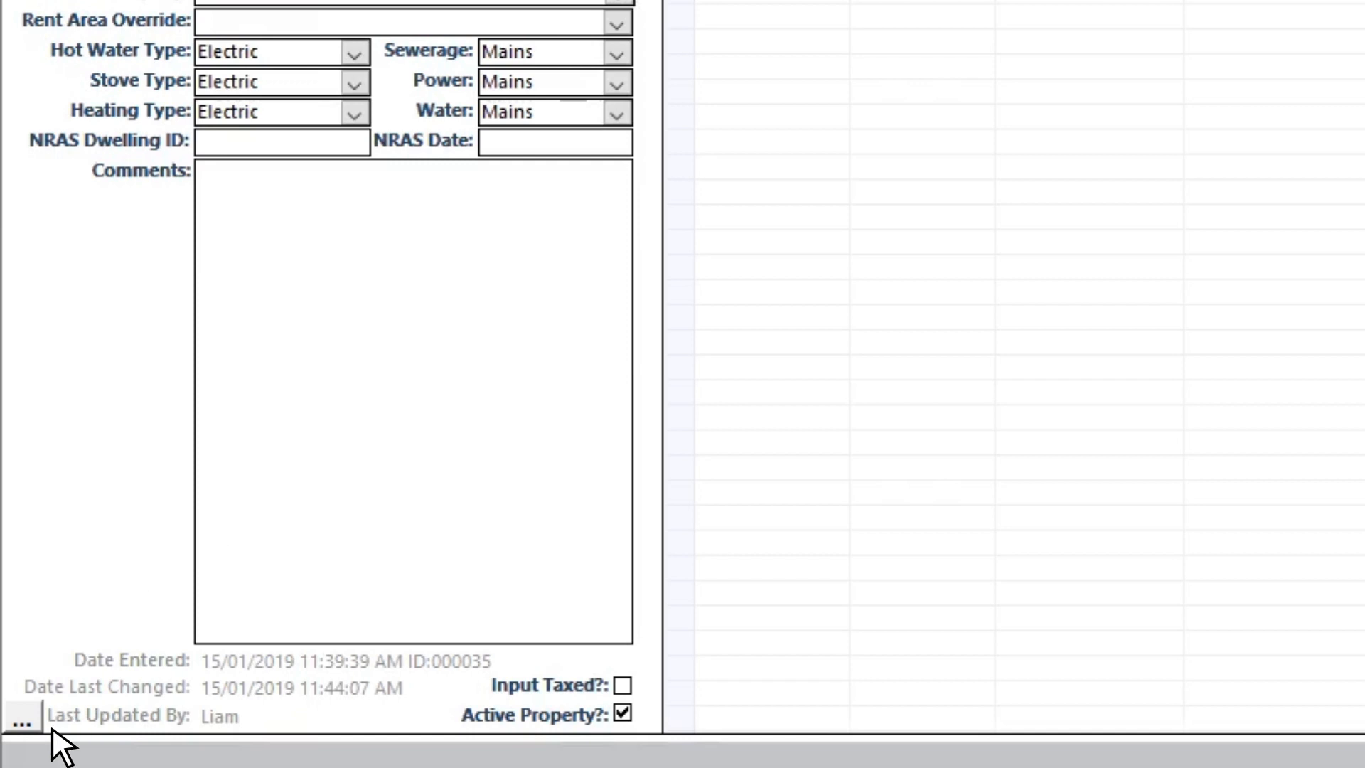
{"action": "left_click", "coordinate": [19, 719]}
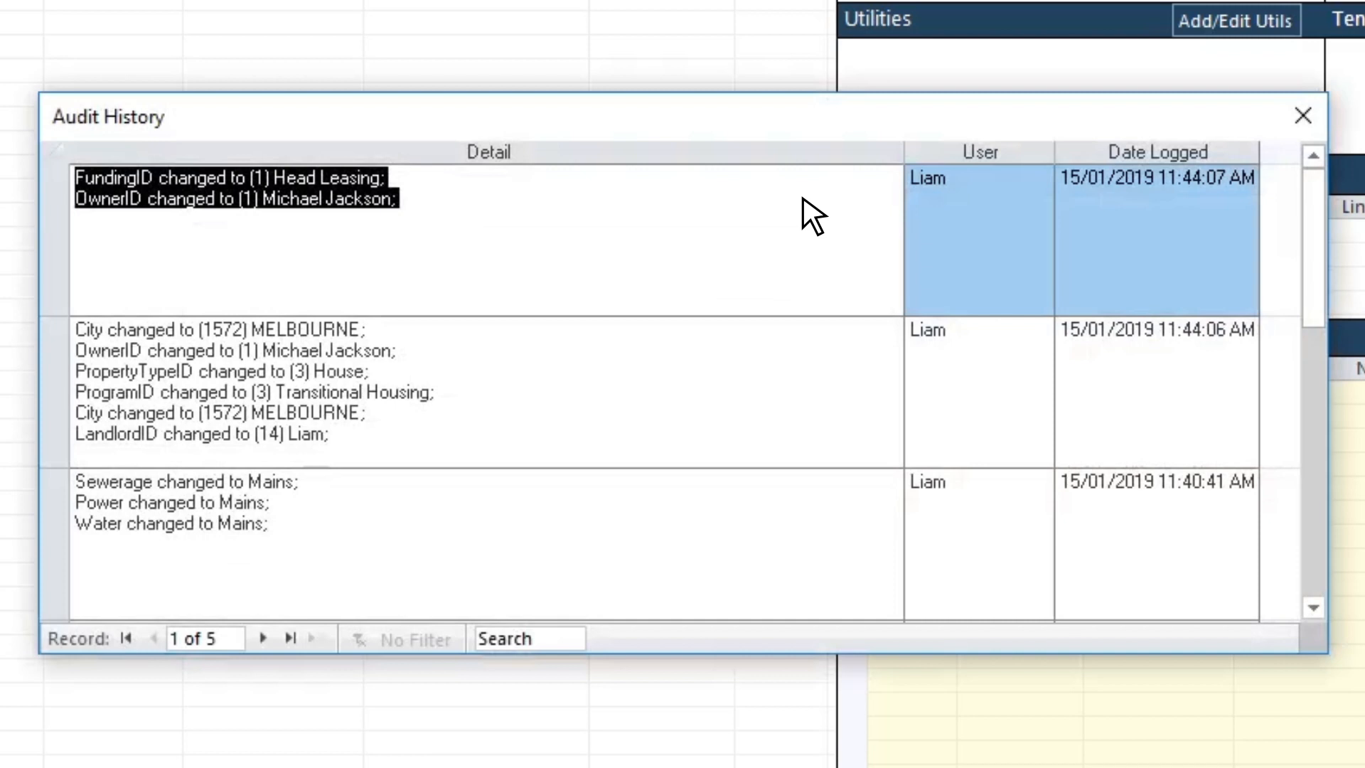
{"action": "left_click", "coordinate": [1303, 115]}
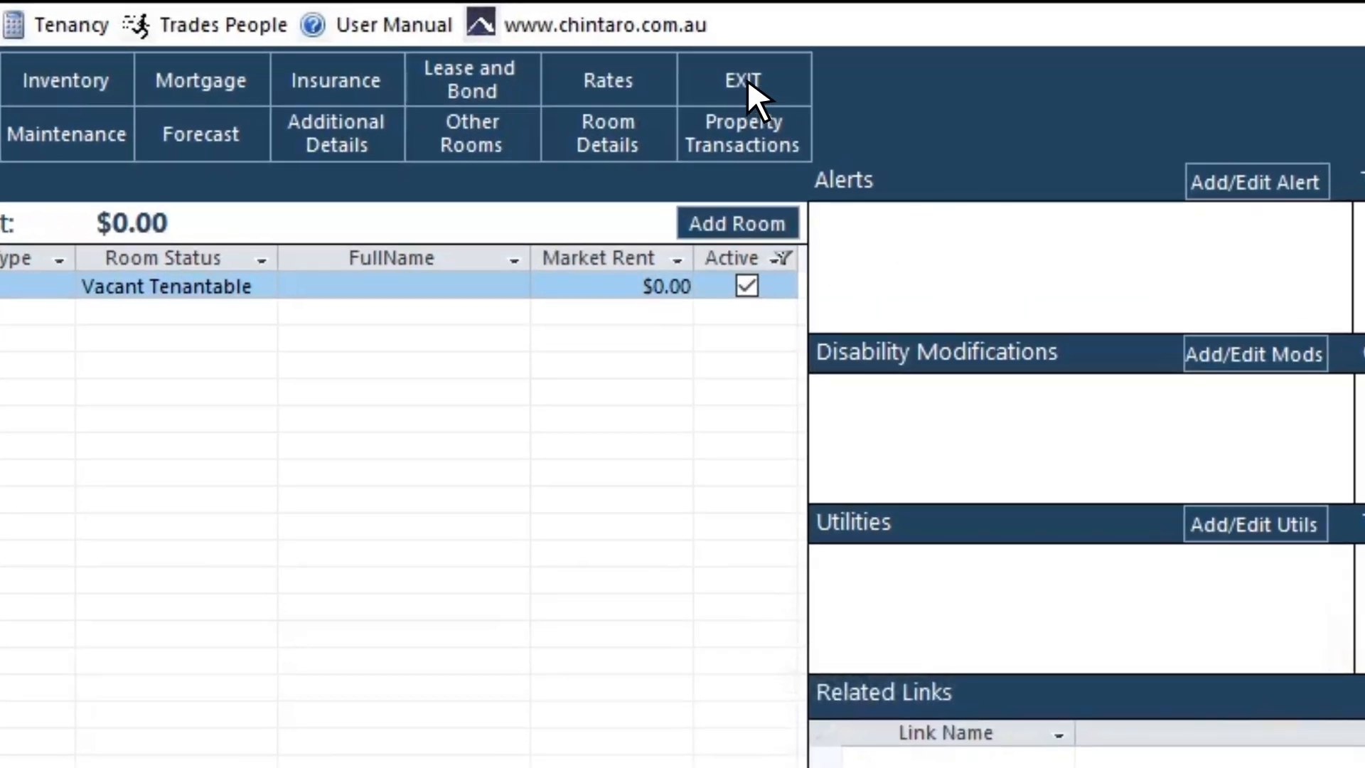
{"action": "left_click", "coordinate": [724, 72]}
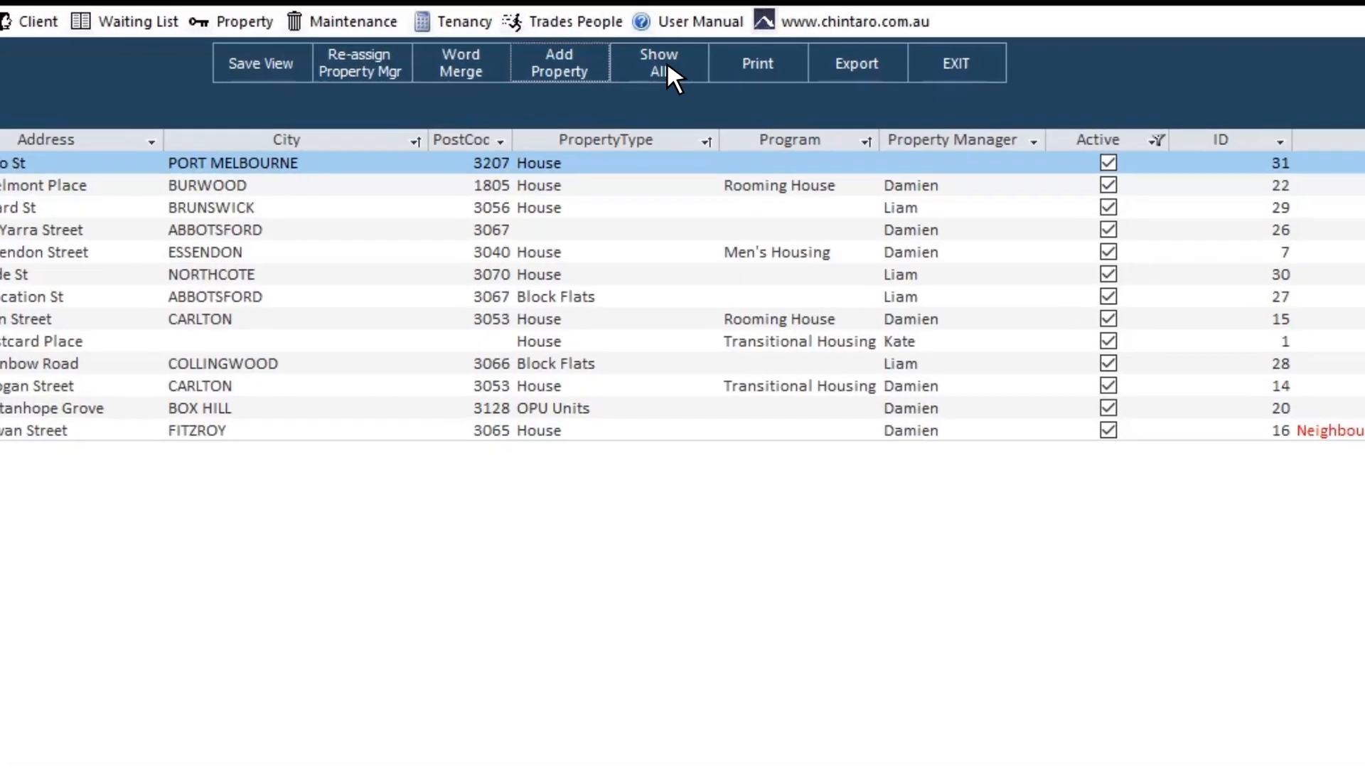
{"action": "left_click", "coordinate": [527, 57]}
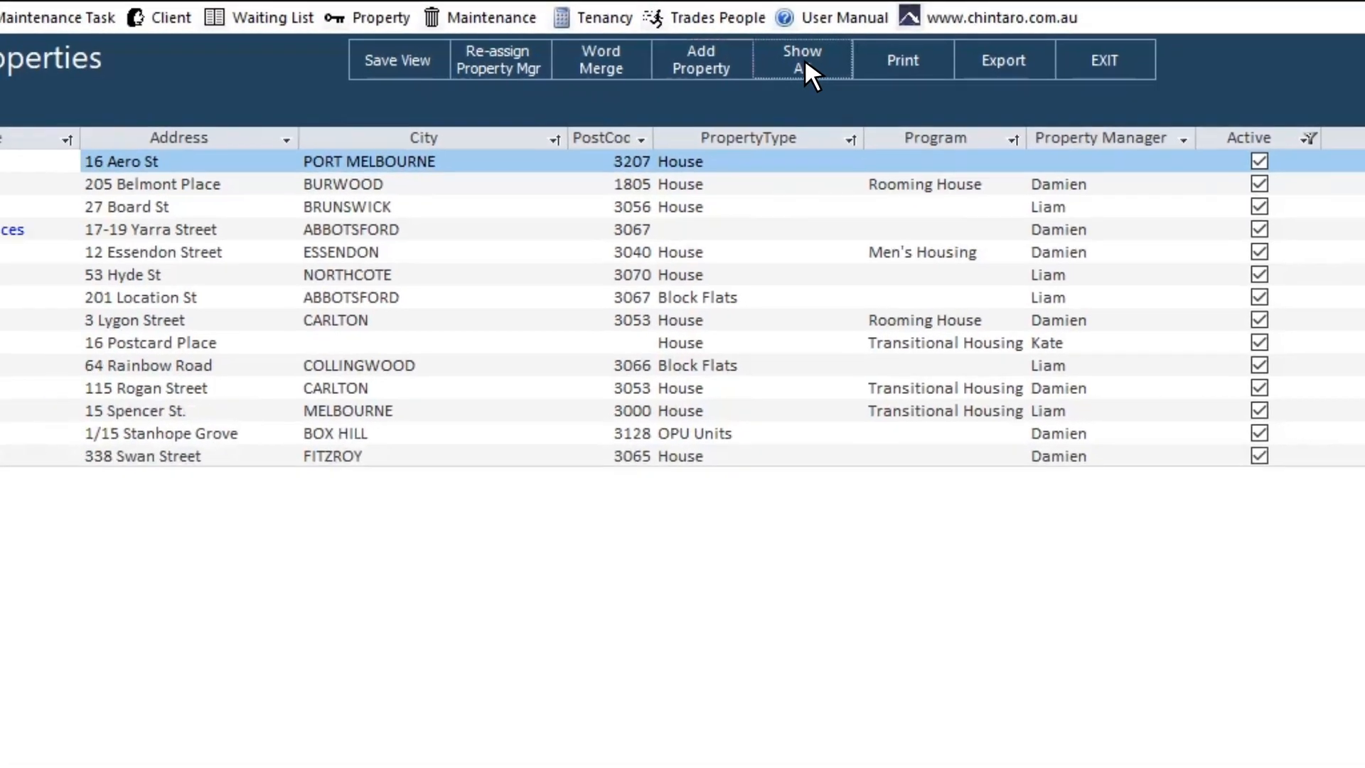